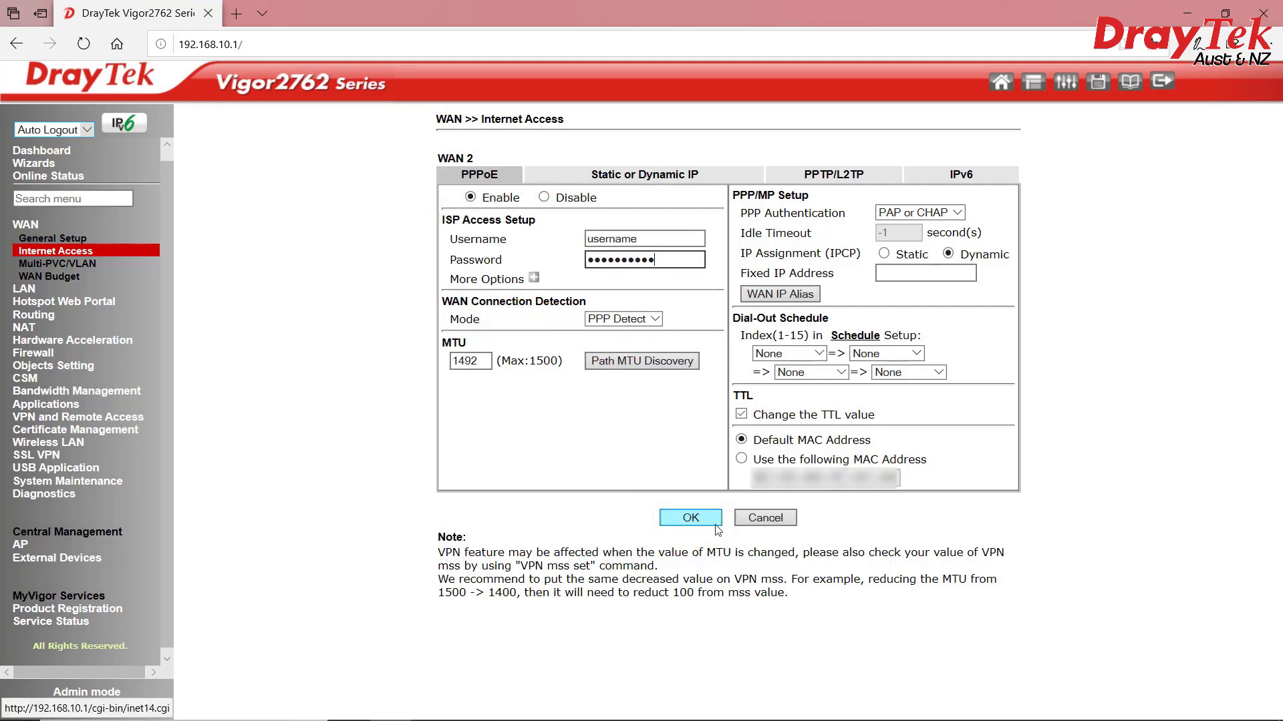
# Apply the WAN2 PPPoE settings and confirm WAN2 shows connected with a public IP
pyautogui.click(62, 154)
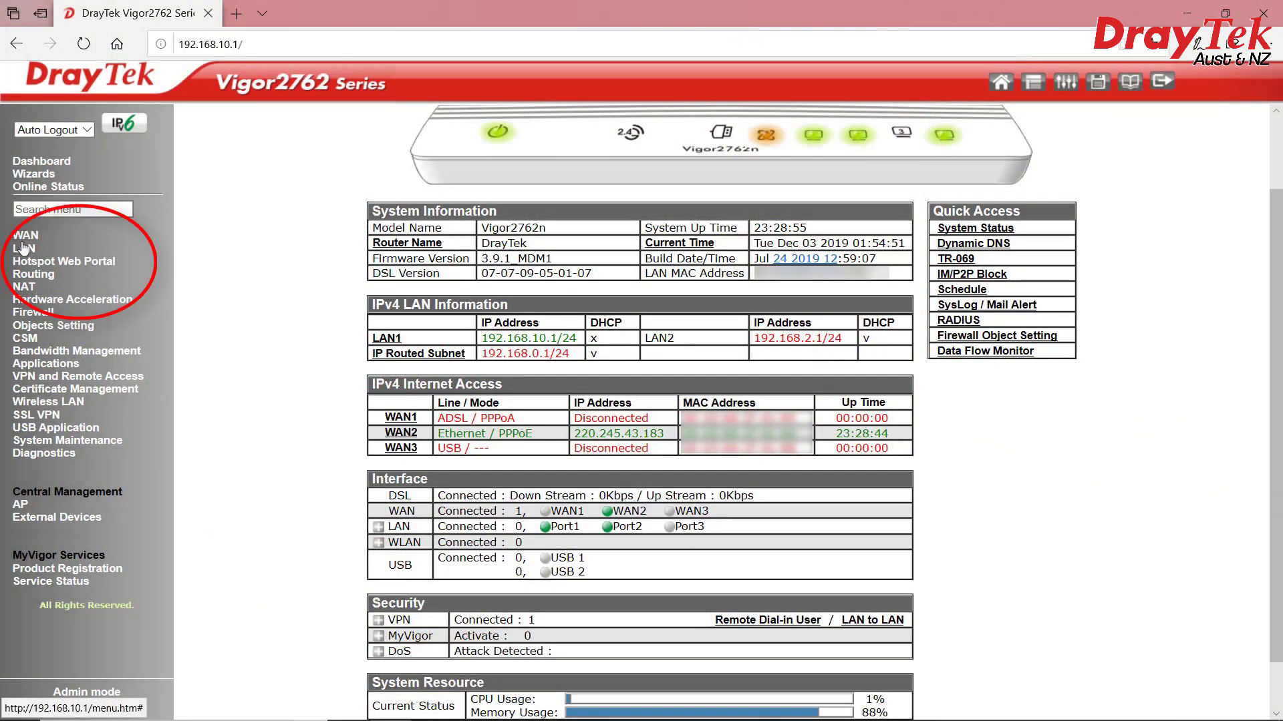
# Open LAN 1's details in LAN General Setup and review its address 192.168.10.1
pyautogui.click(23, 247)
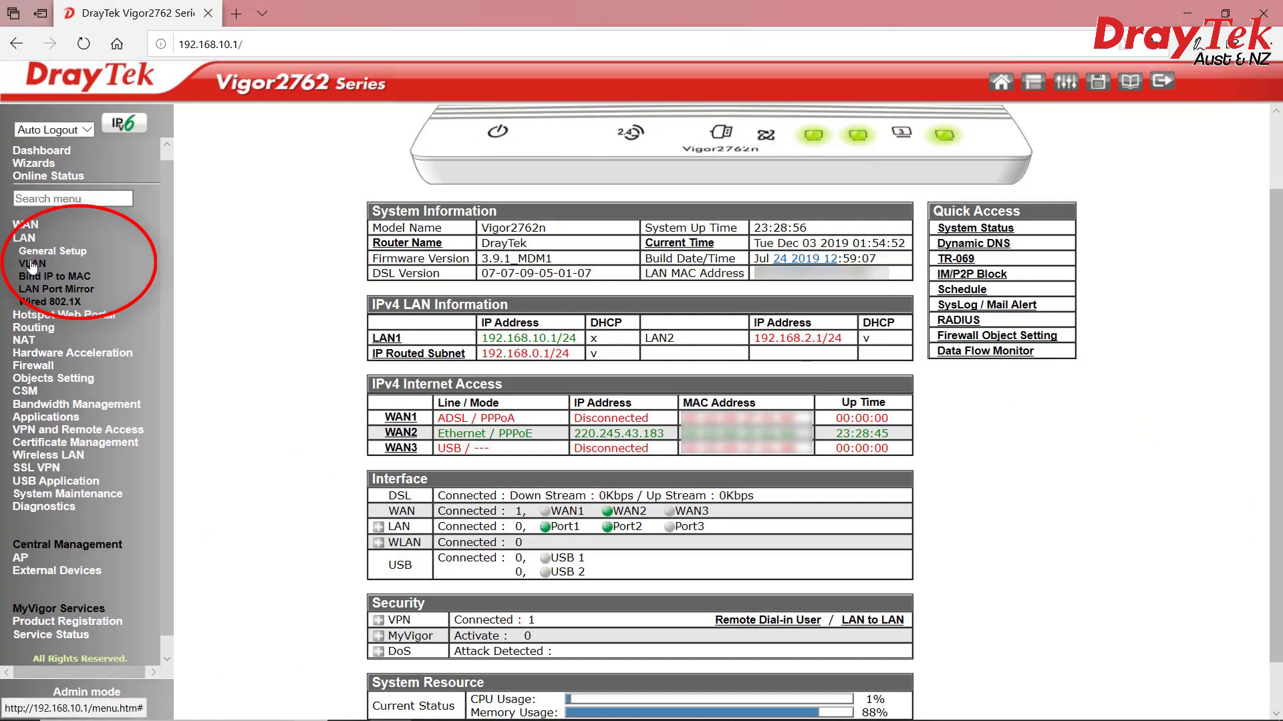
pyautogui.click(27, 250)
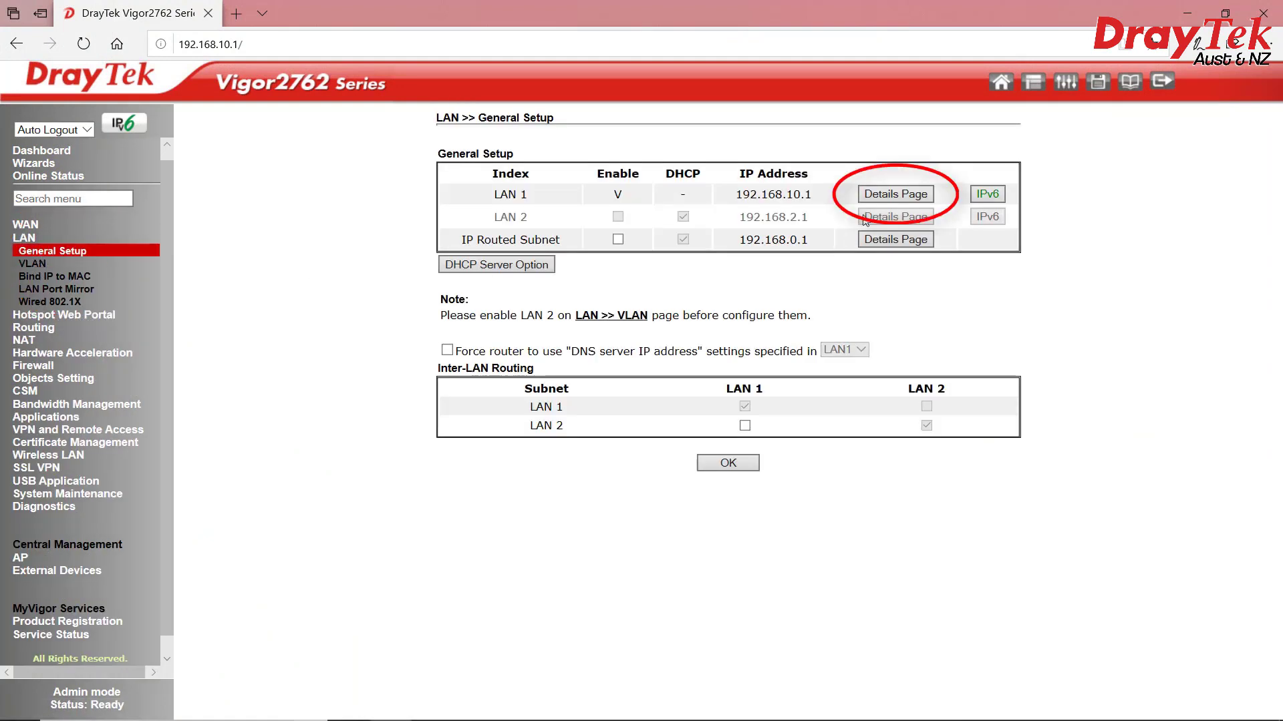
pyautogui.click(872, 193)
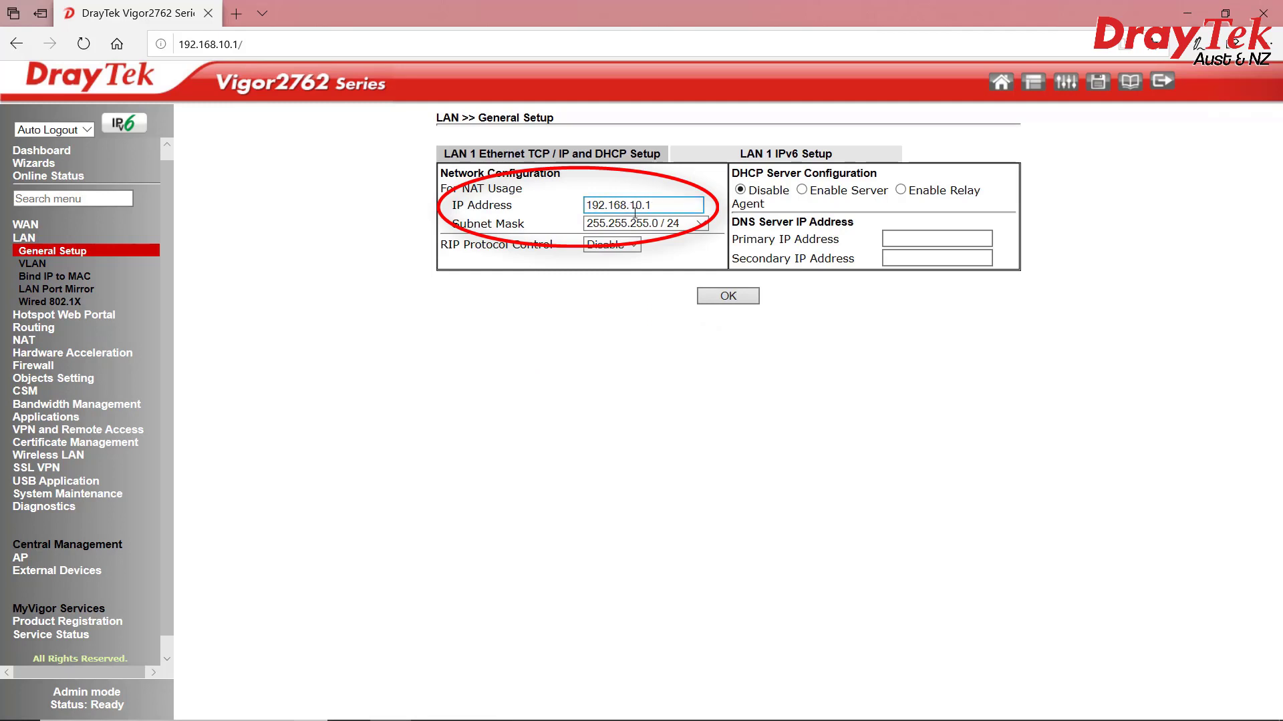
pyautogui.click(653, 201)
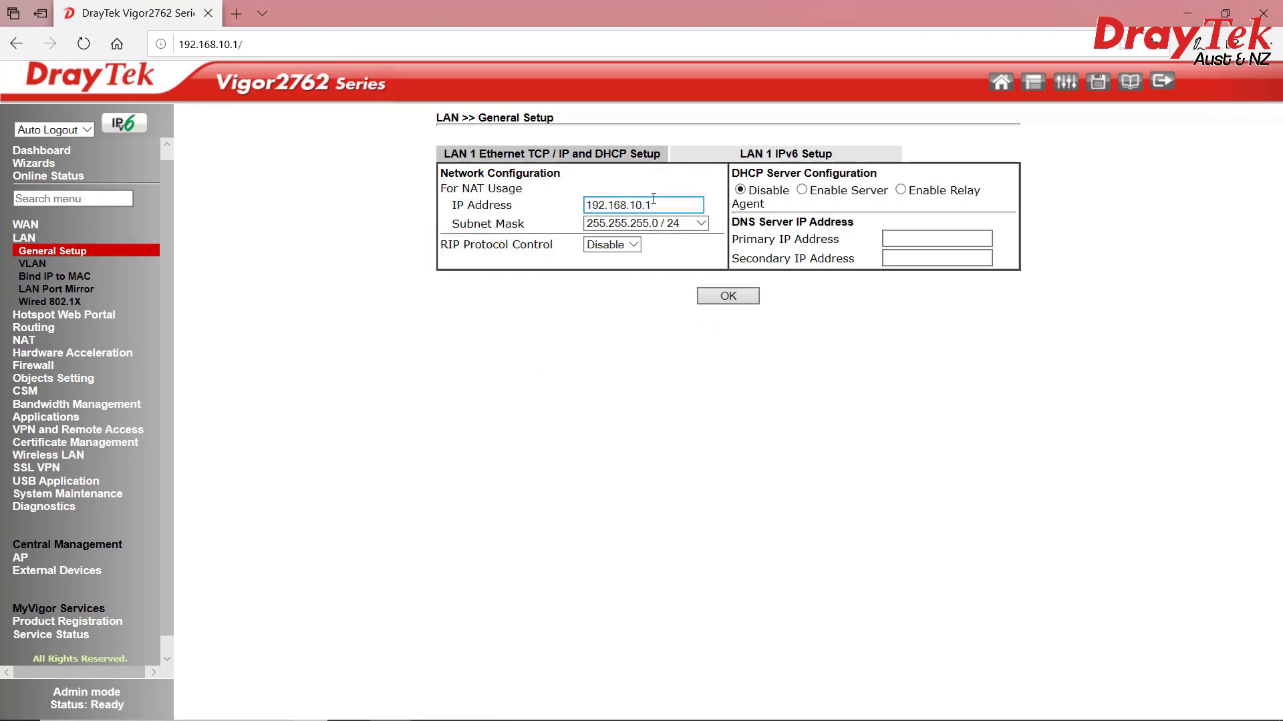
pyautogui.doubleClick(653, 205)
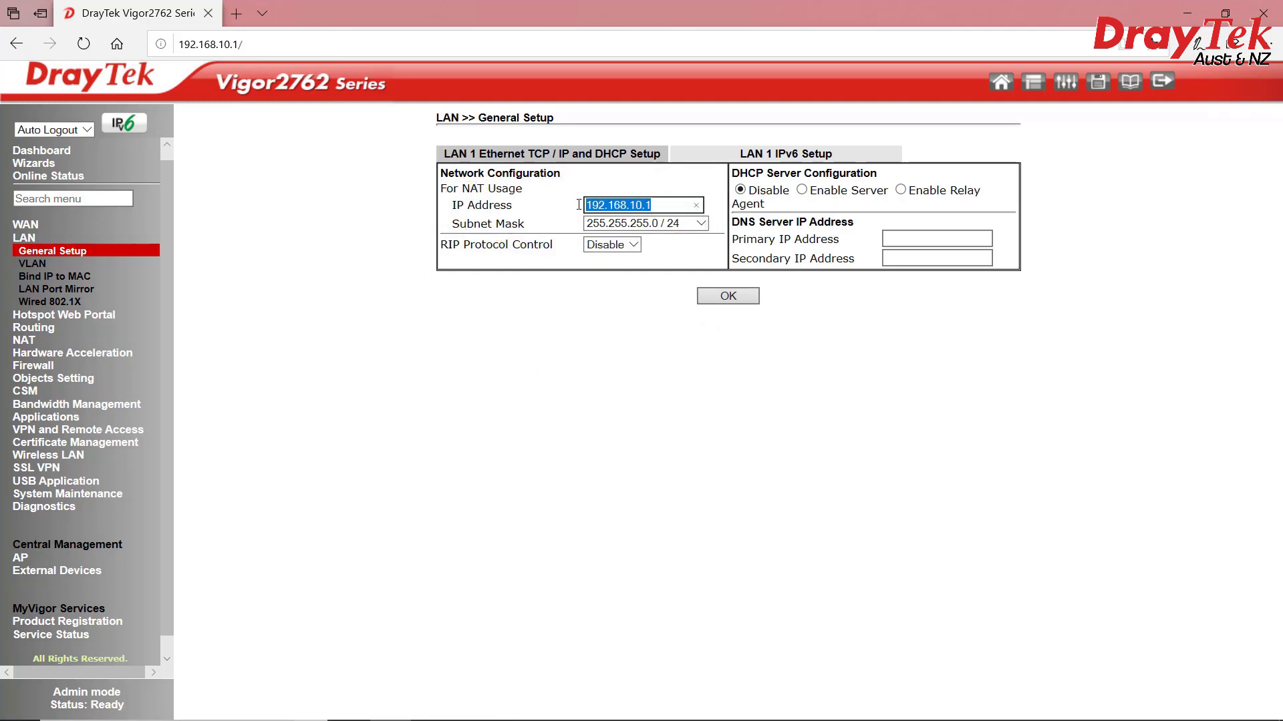
pyautogui.click(600, 329)
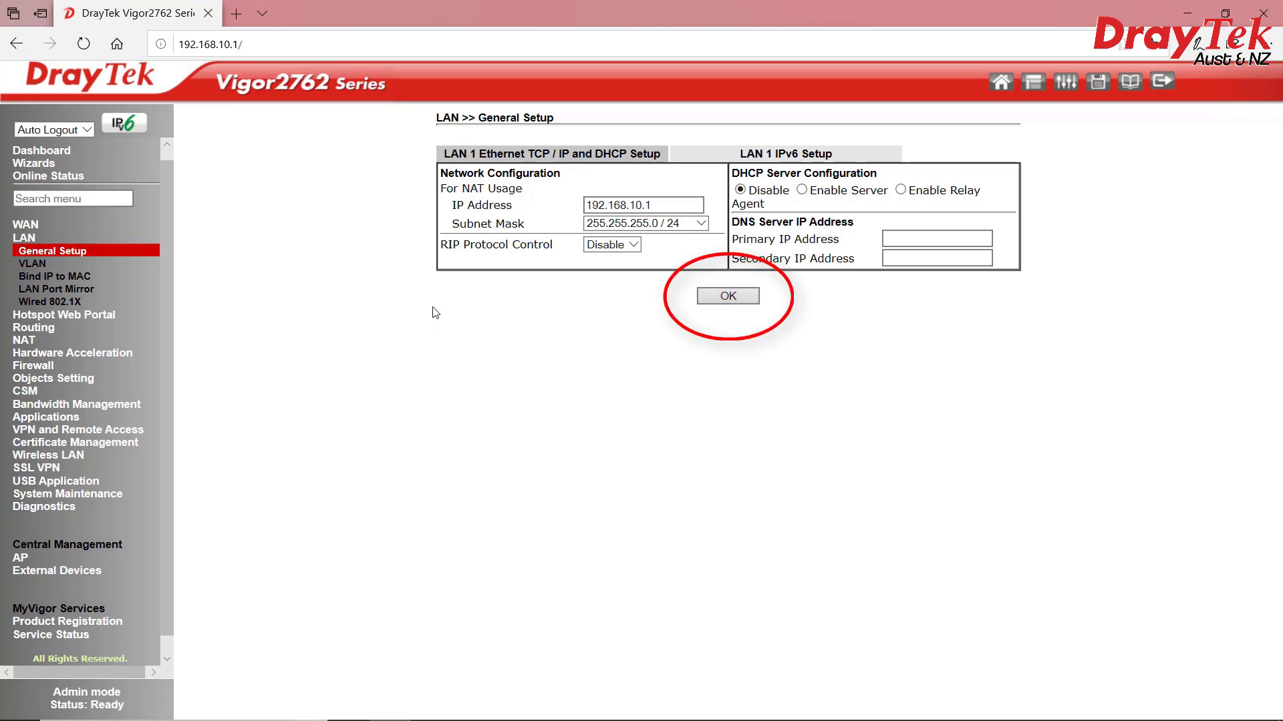
pyautogui.click(271, 44)
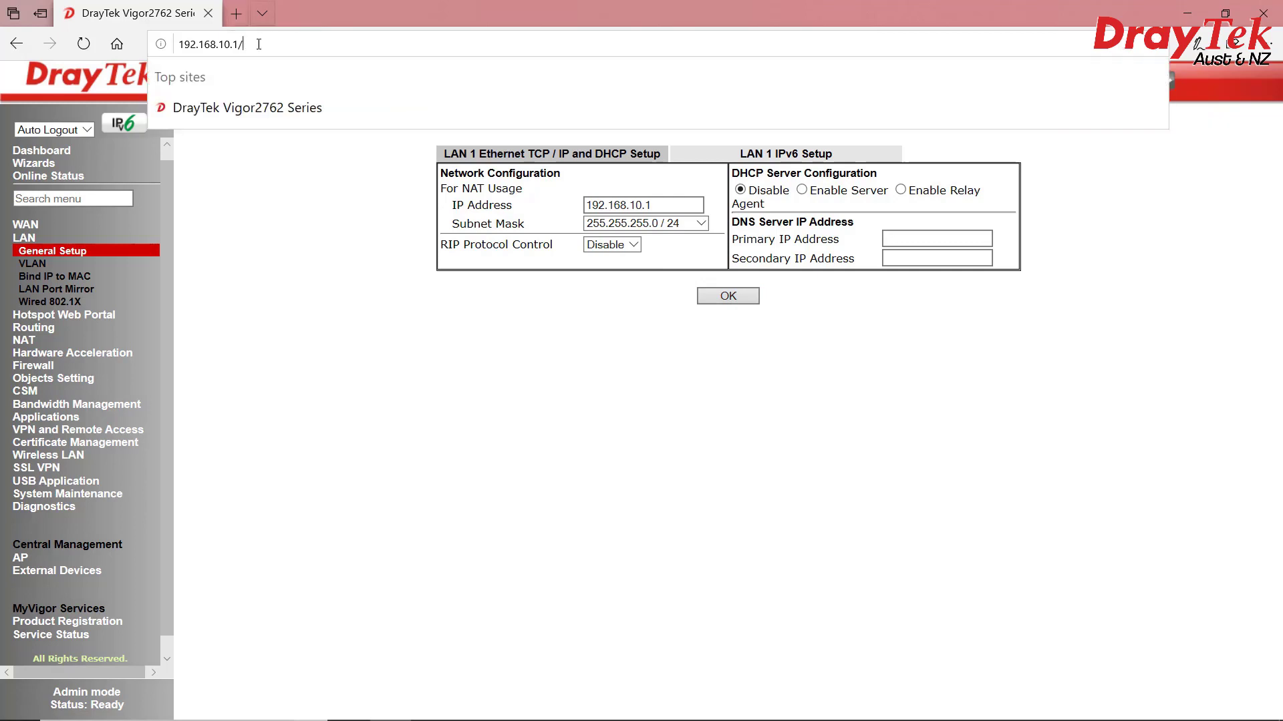
pyautogui.click(316, 244)
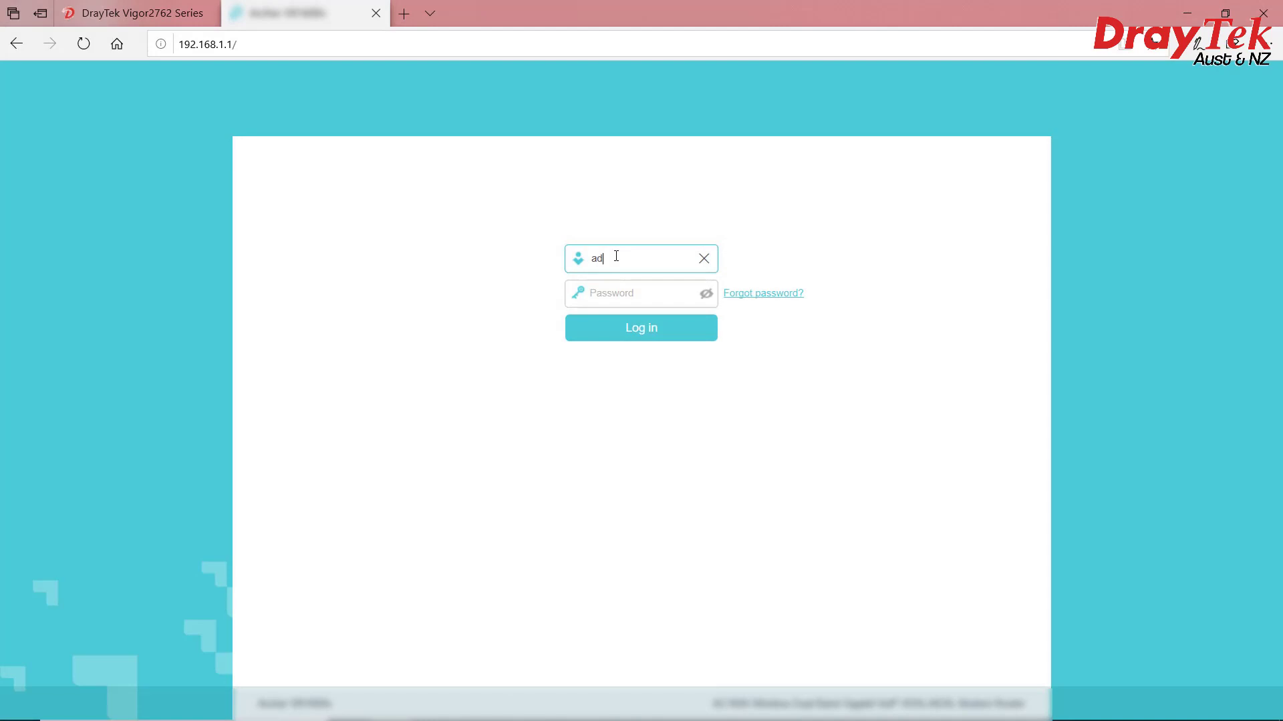
# Log in to the ISP router at 192.168.1.1 with the admin username and password
pyautogui.write('min')
pyautogui.press('Tab')
pyautogui.write('admin')
pyautogui.press('Return')
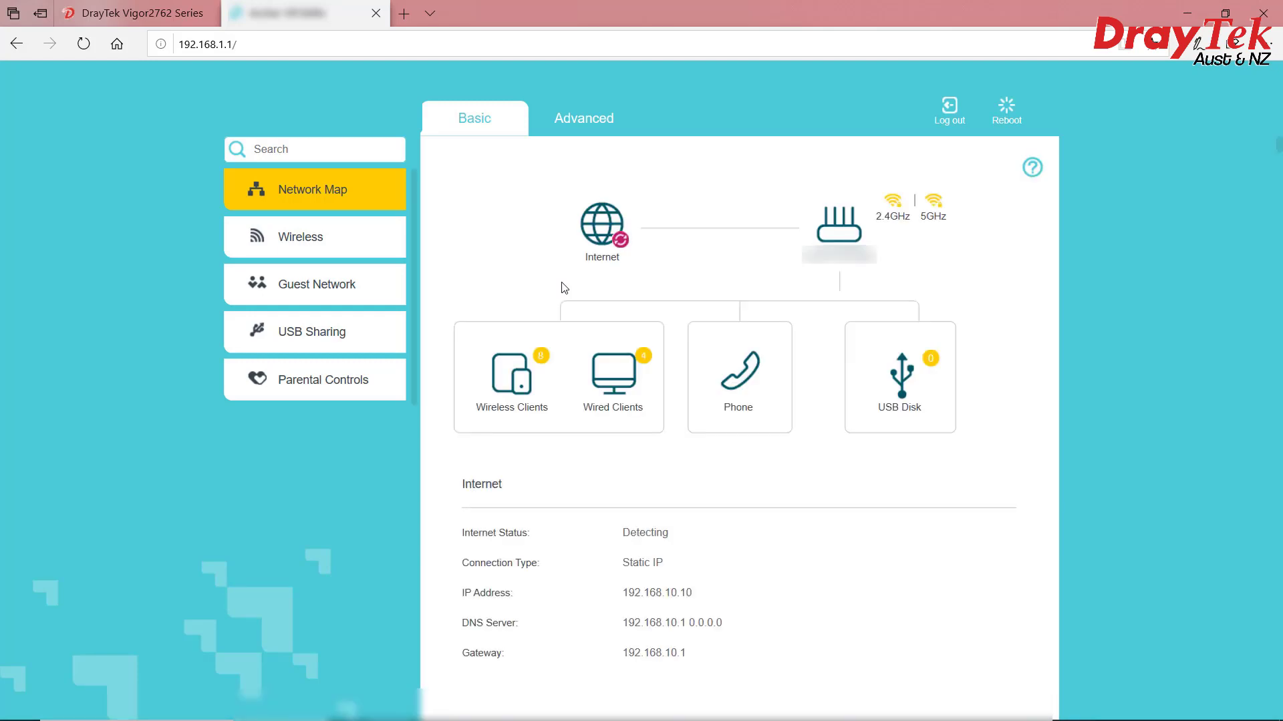
# Check the ISP router's EWAN static WAN address 192.168.10.10 under Advanced > Network
pyautogui.click(579, 130)
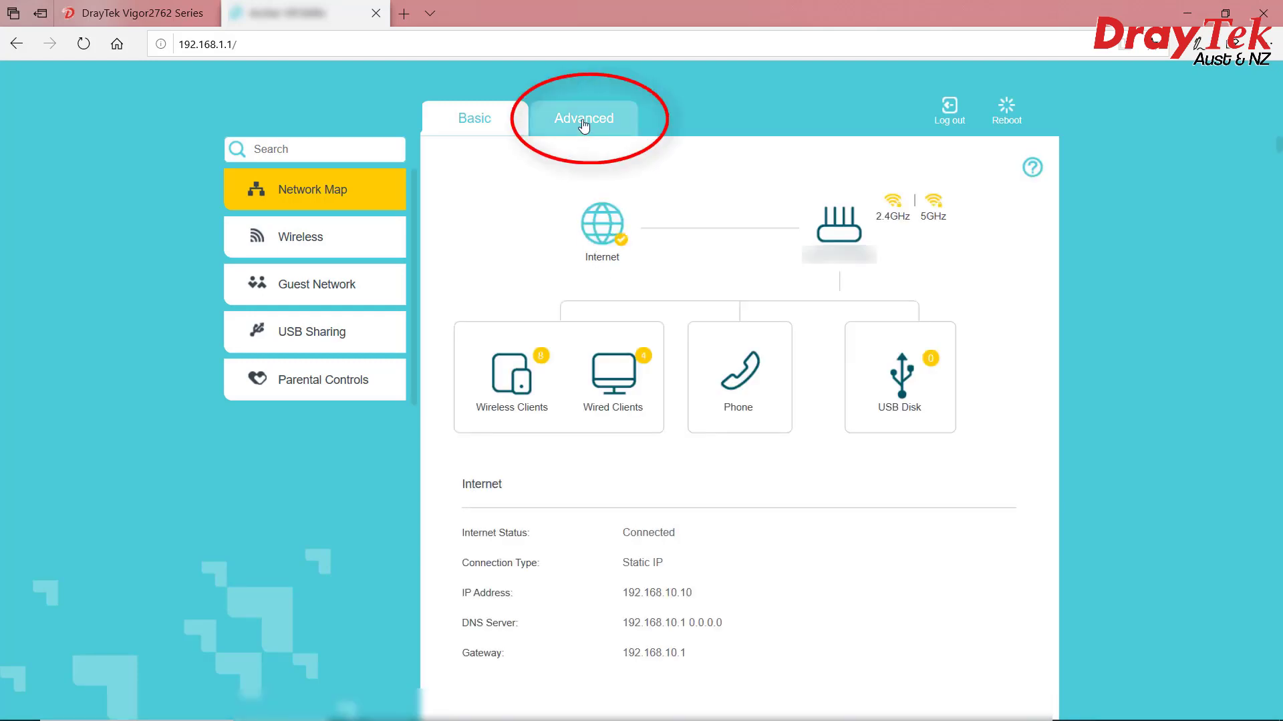
pyautogui.click(297, 240)
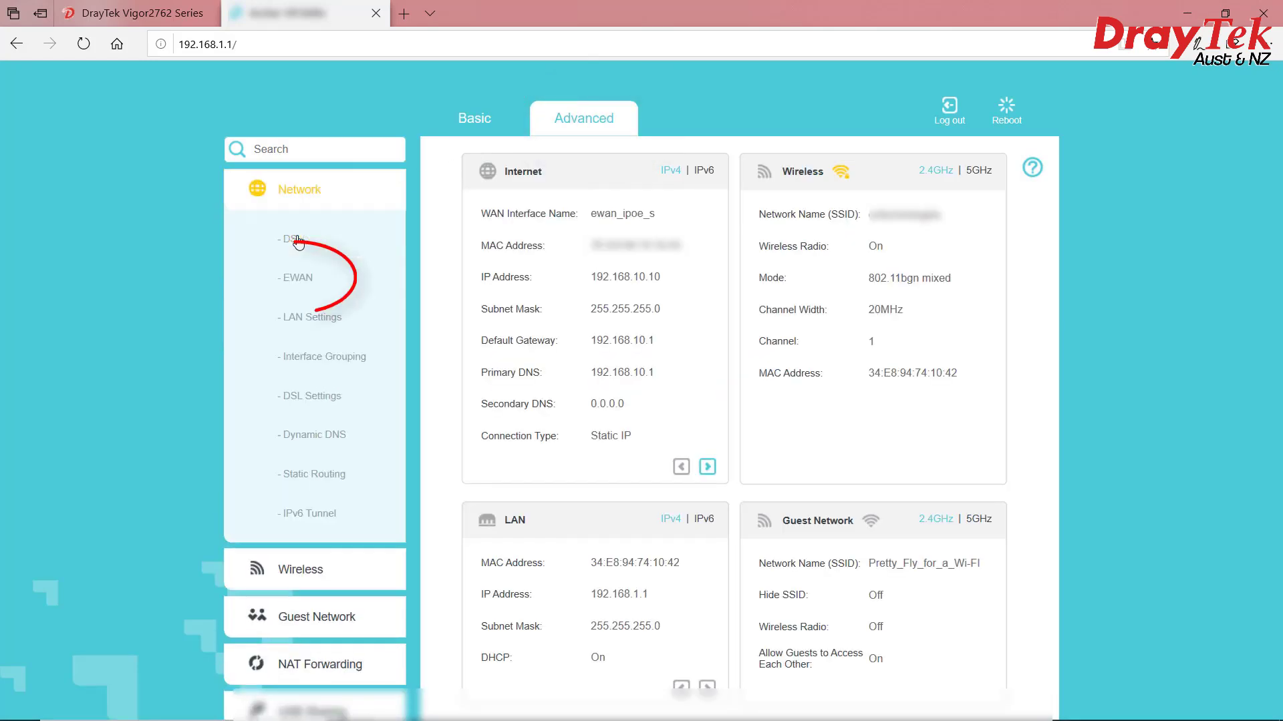
pyautogui.click(275, 286)
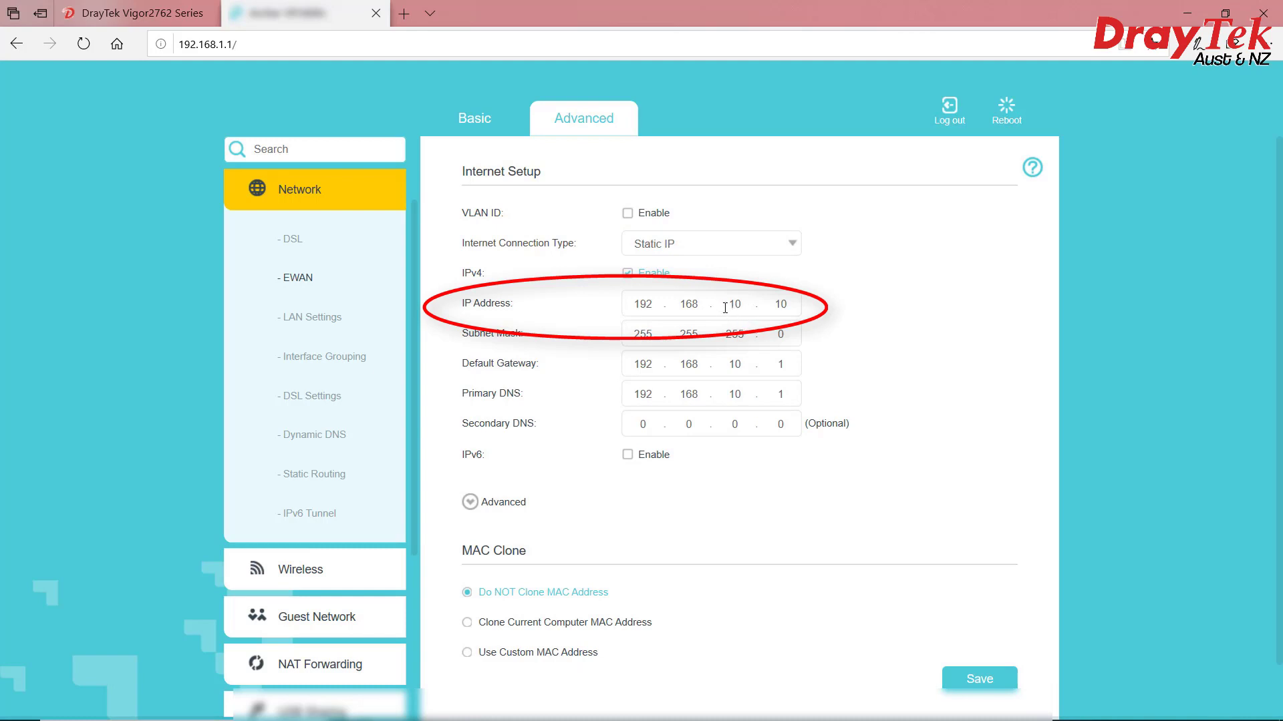
pyautogui.doubleClick(637, 304)
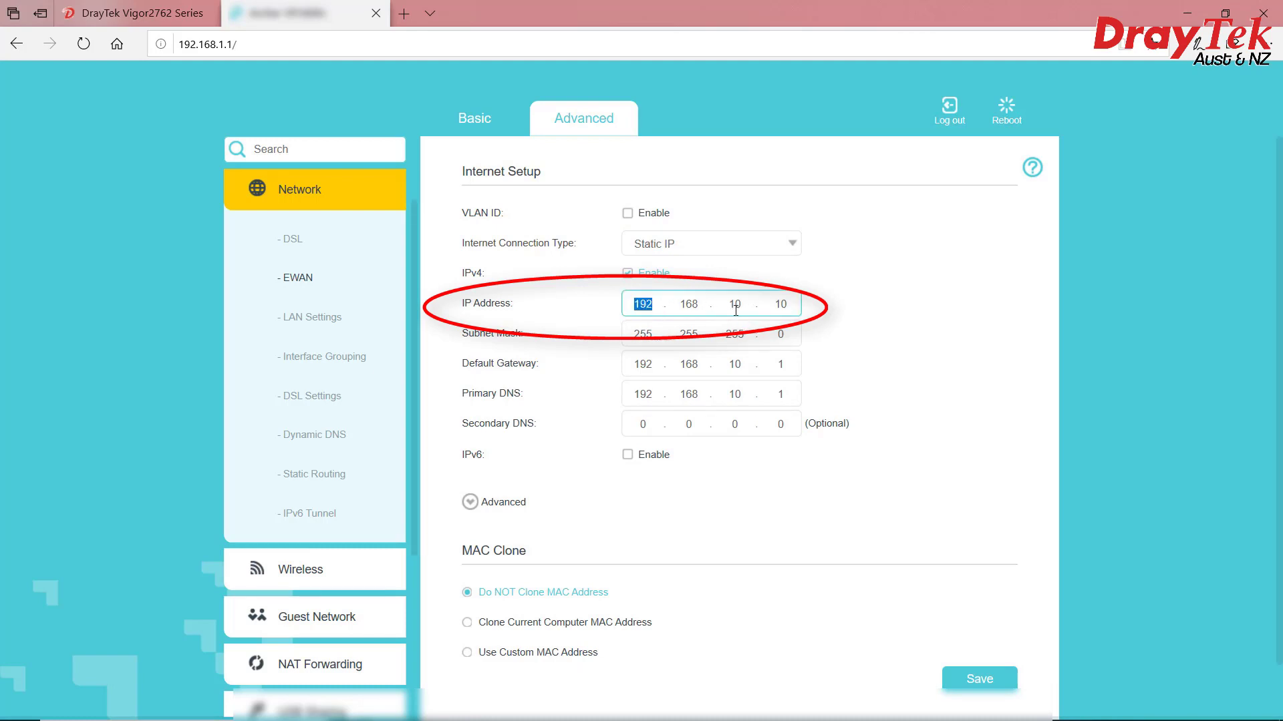
pyautogui.doubleClick(735, 304)
pyautogui.doubleClick(780, 304)
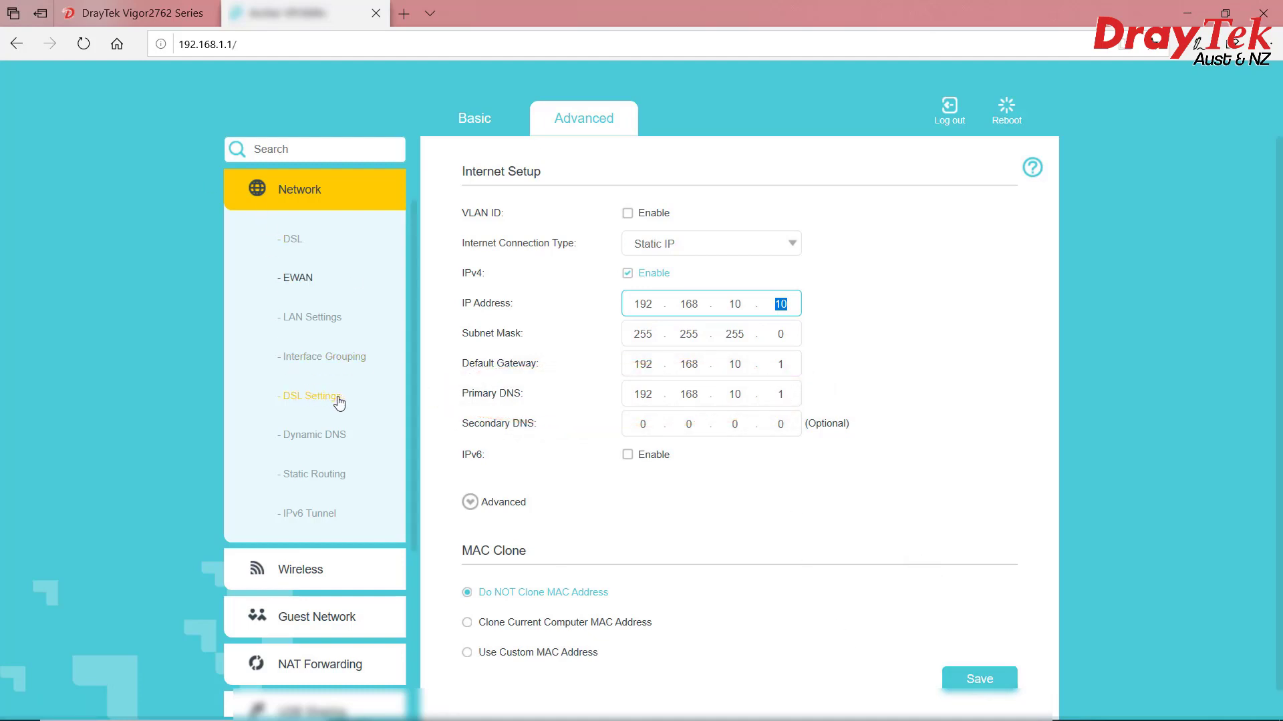
# Turn off the ISP router's wireless radio in Wireless Settings
pyautogui.click(314, 567)
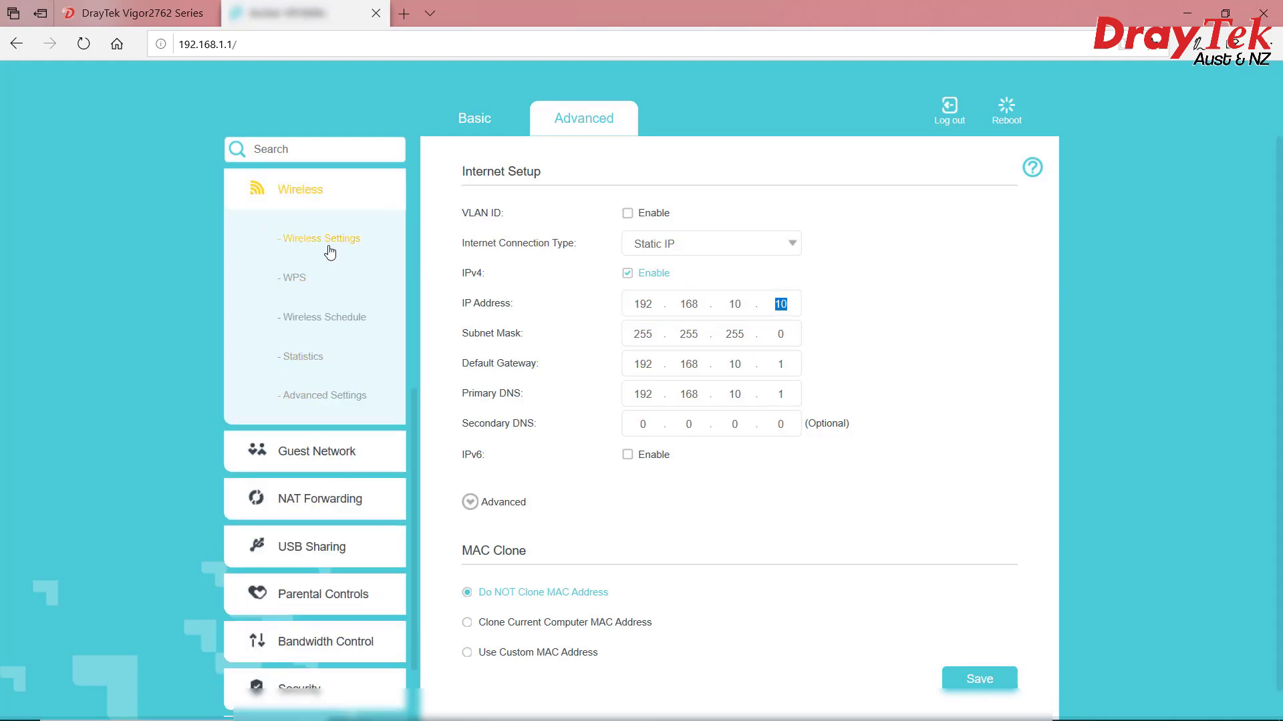
pyautogui.click(322, 241)
pyautogui.click(677, 226)
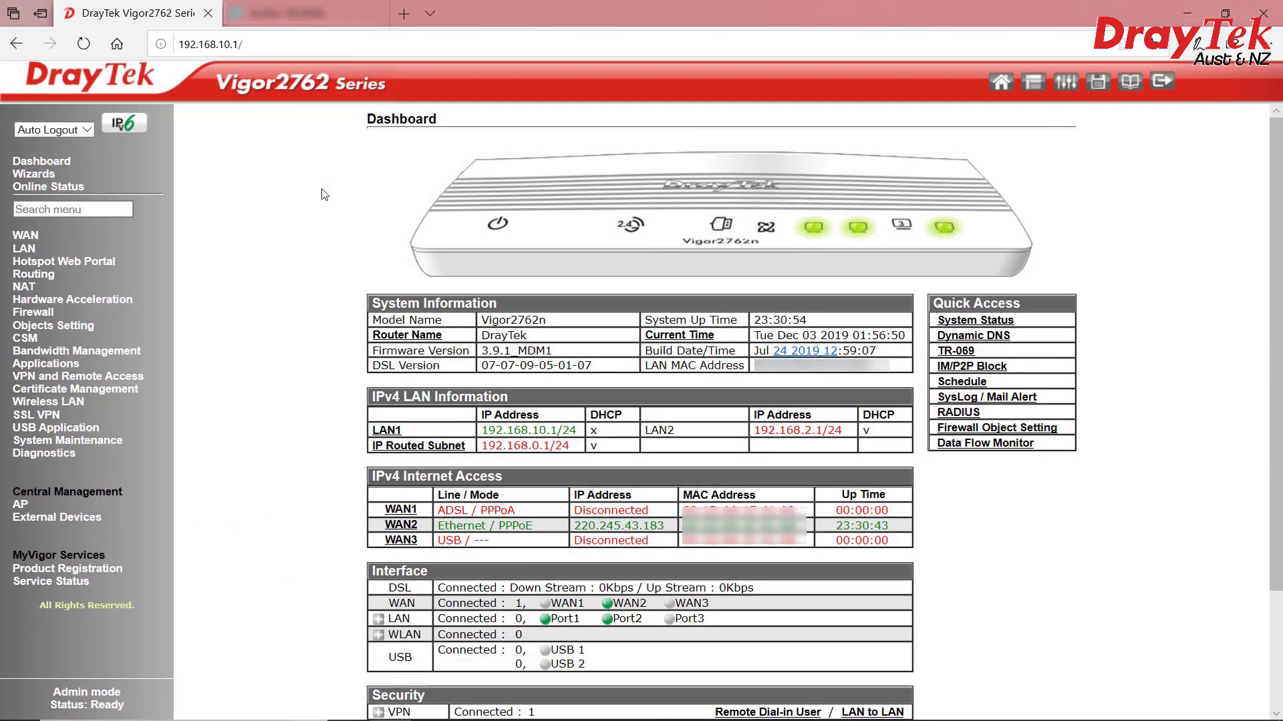
# Enable the WAN2 DMZ host with private IP 192.168.10.10 and save it
pyautogui.hotkey('ctrl', 'l')
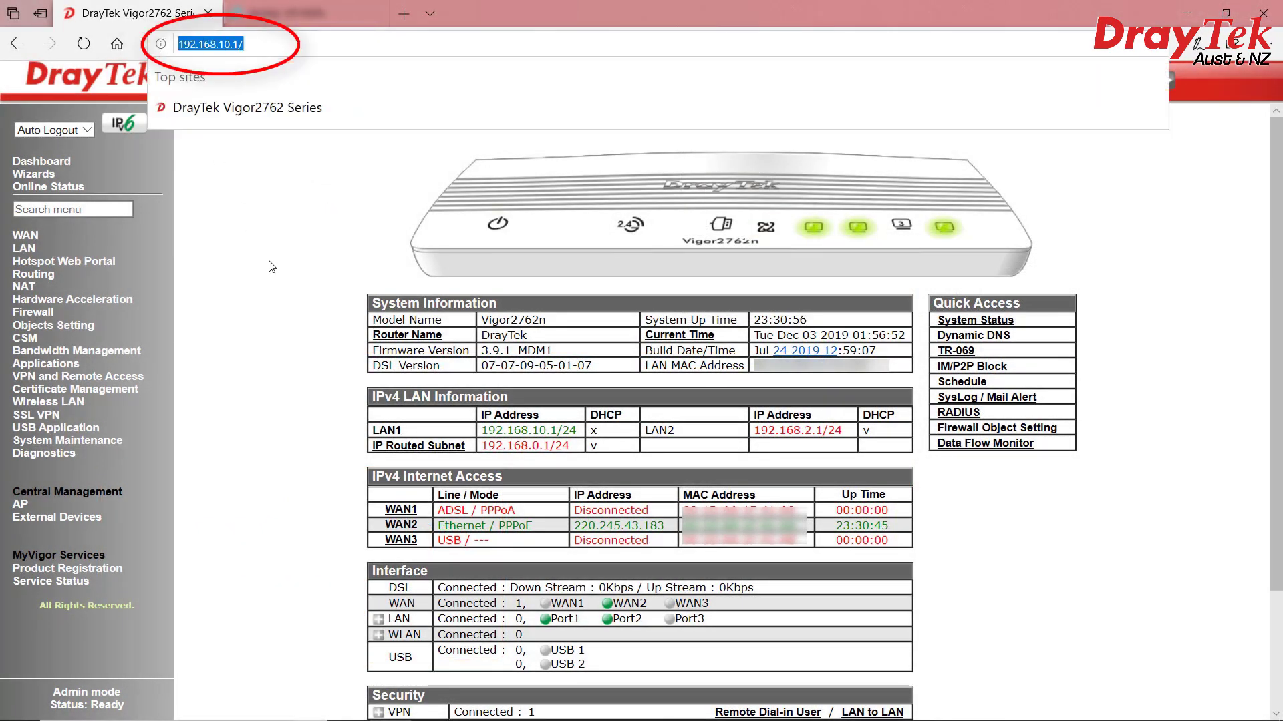
pyautogui.click(270, 266)
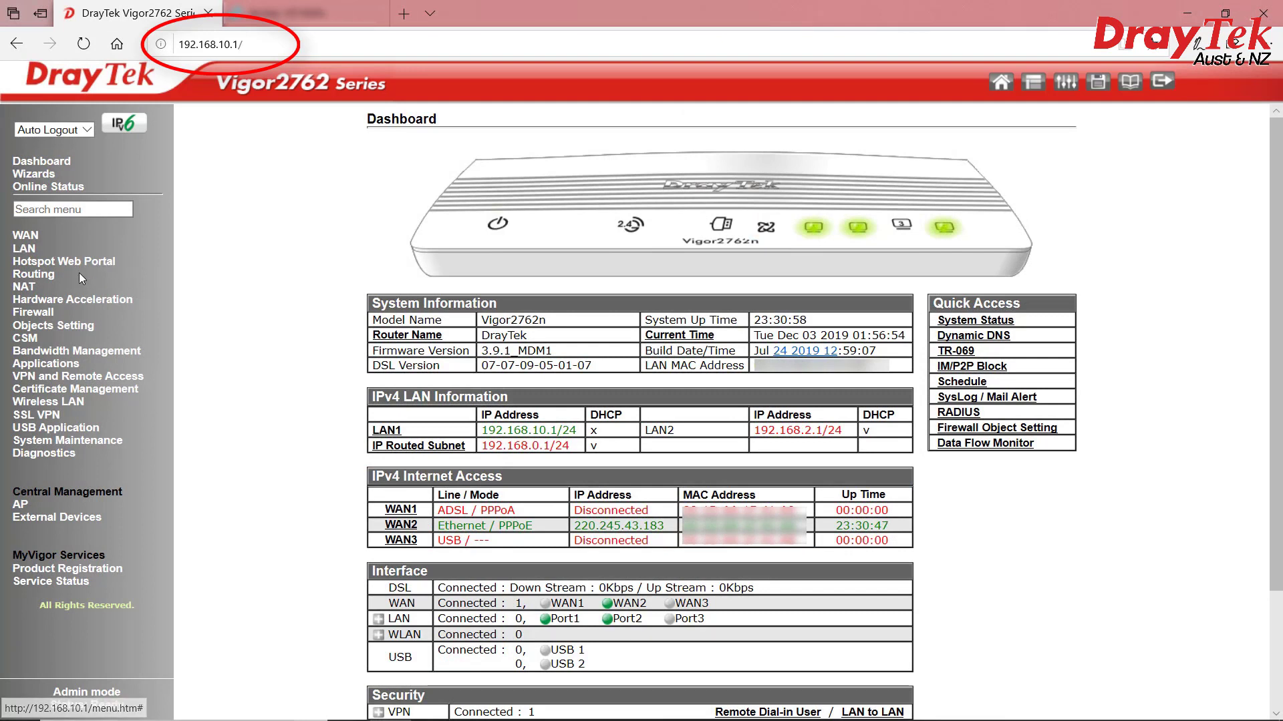
pyautogui.click(25, 287)
pyautogui.click(43, 302)
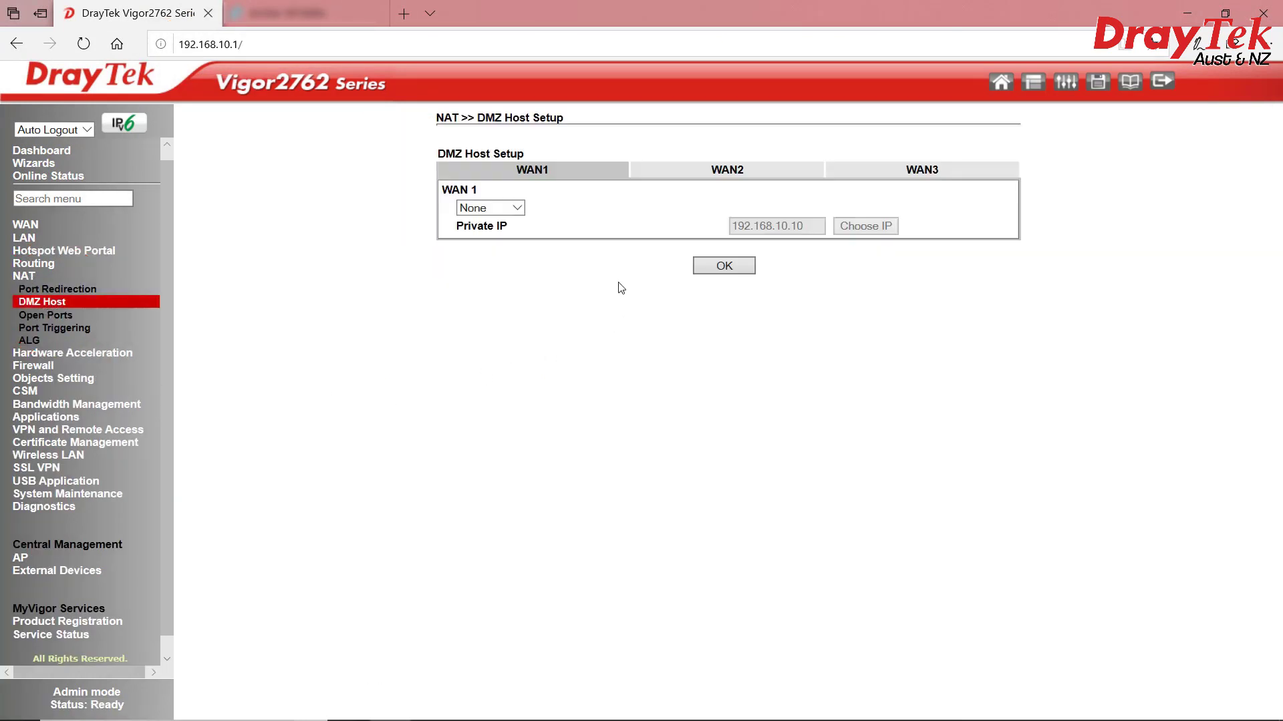
pyautogui.click(724, 175)
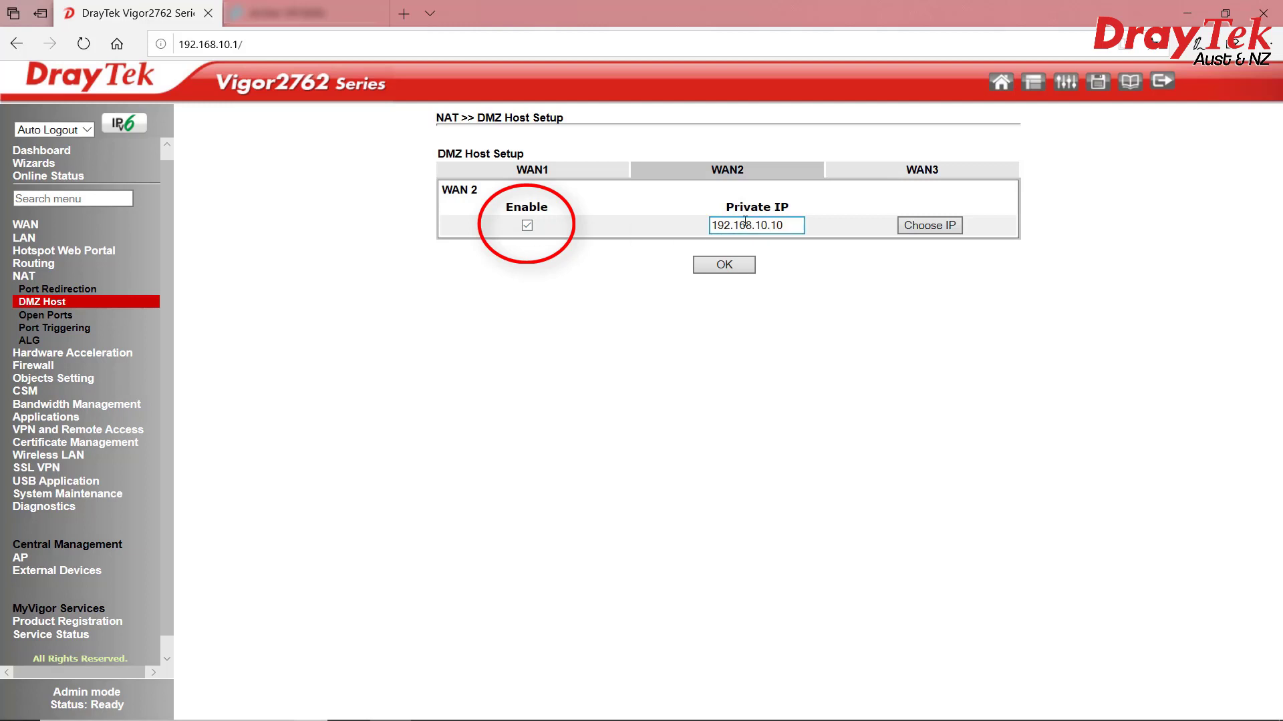
pyautogui.tripleClick(788, 221)
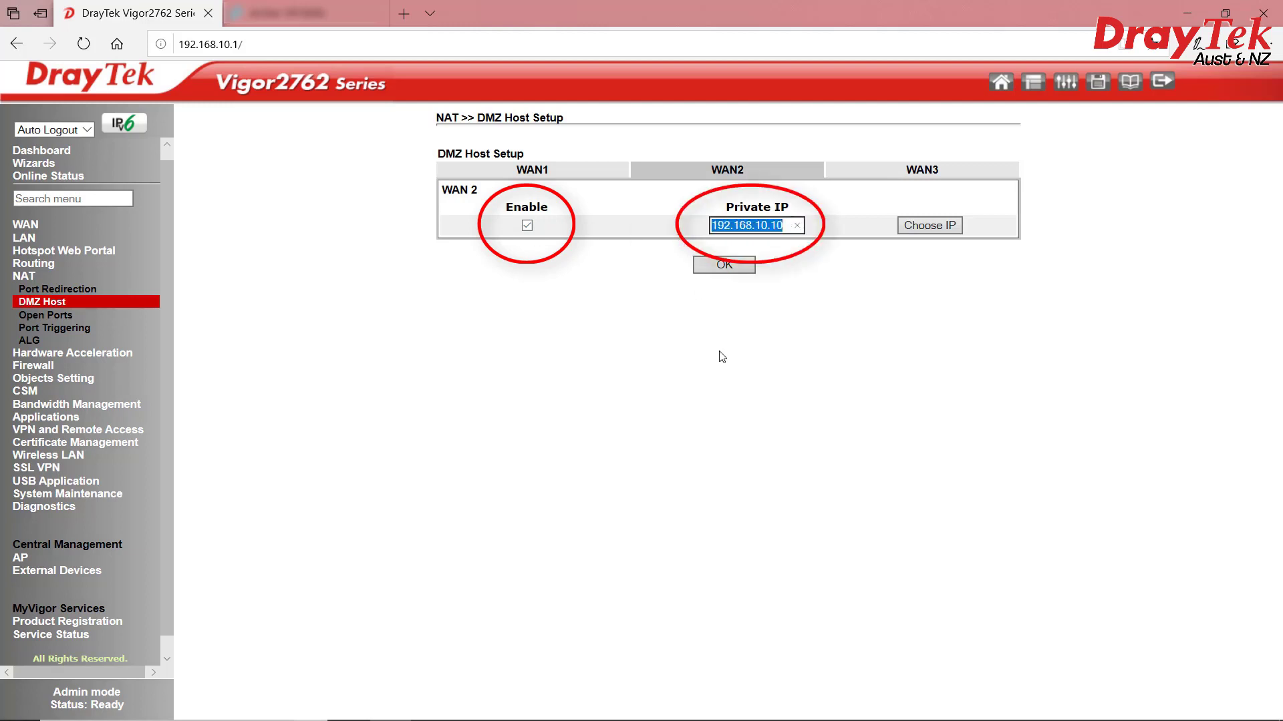
pyautogui.click(833, 290)
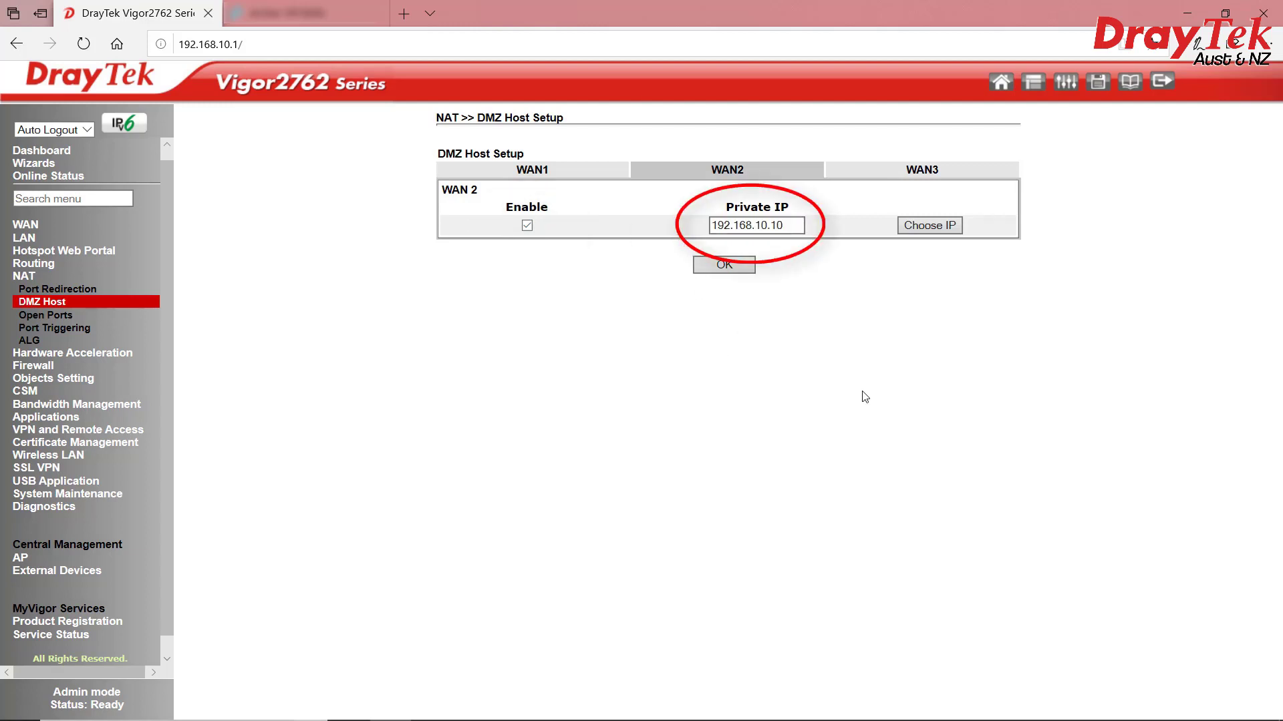
pyautogui.click(722, 265)
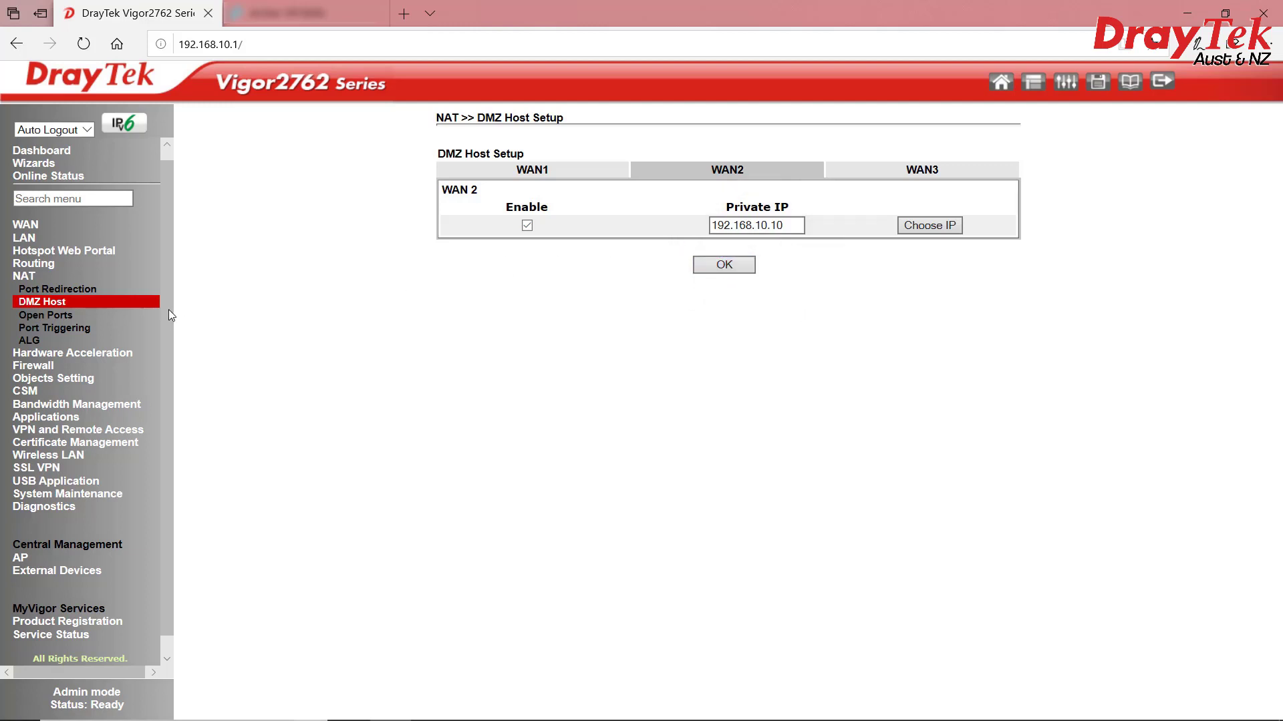
# Change the LAN 1 DHCP start address to 192.168.10.20, then go to Bind IP to MAC
pyautogui.click(24, 238)
pyautogui.click(30, 251)
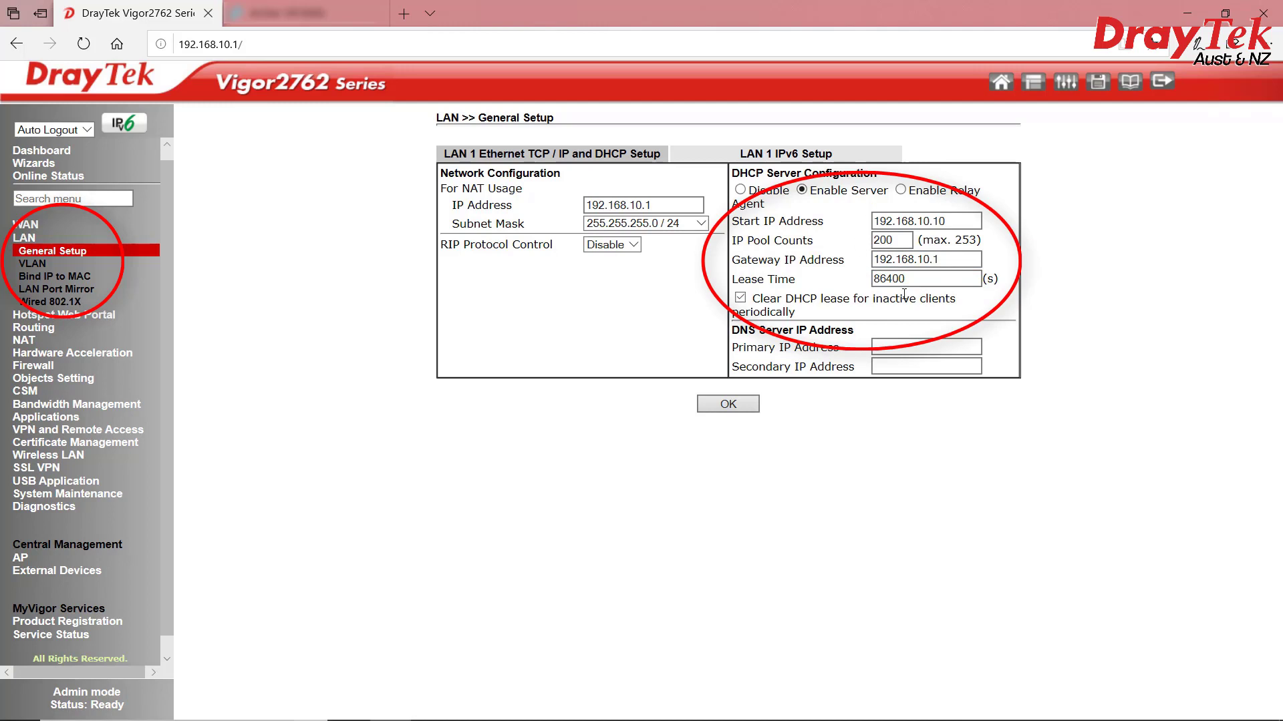
pyautogui.click(934, 223)
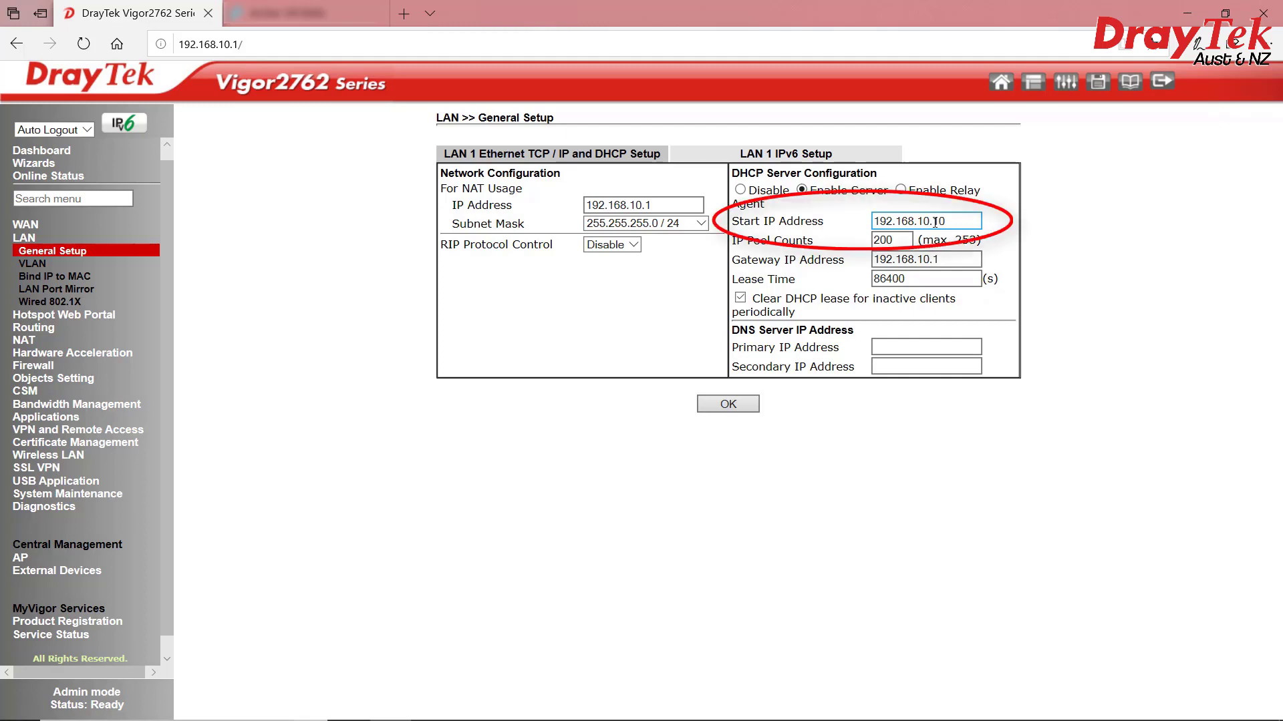
pyautogui.click(937, 221)
pyautogui.press('BackSpace')
pyautogui.write('2')
pyautogui.click(1131, 329)
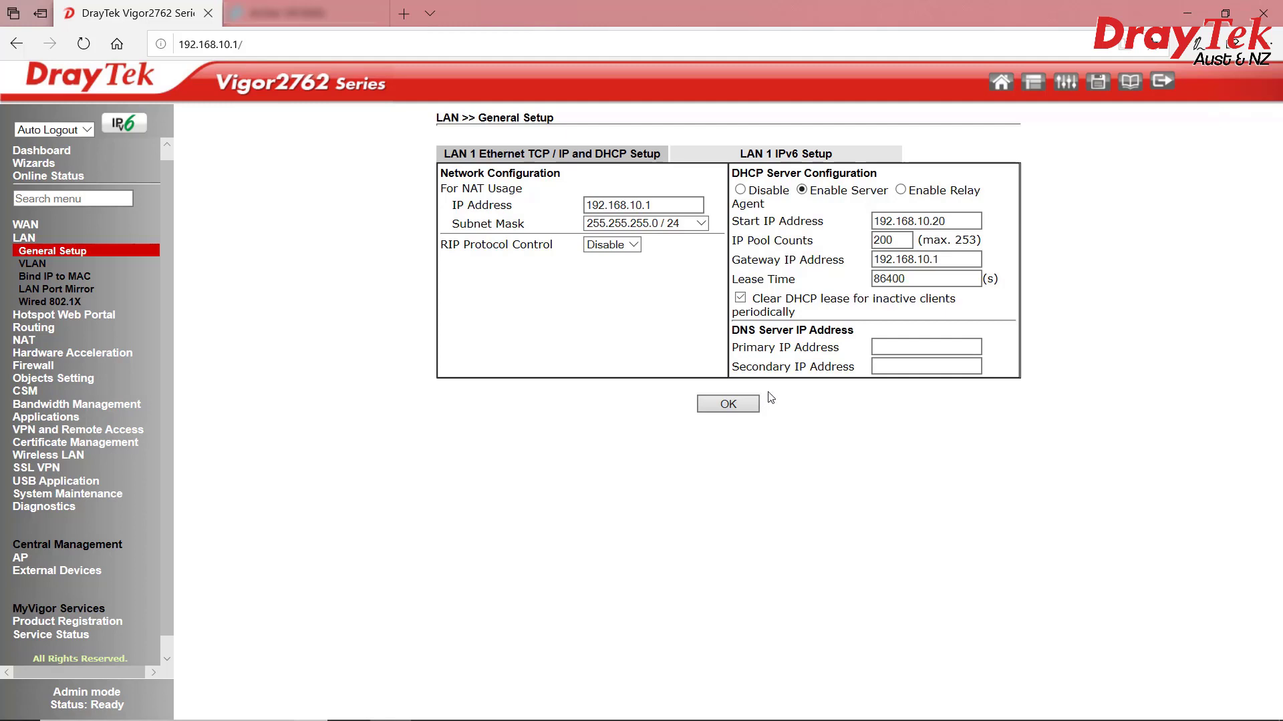
pyautogui.click(60, 277)
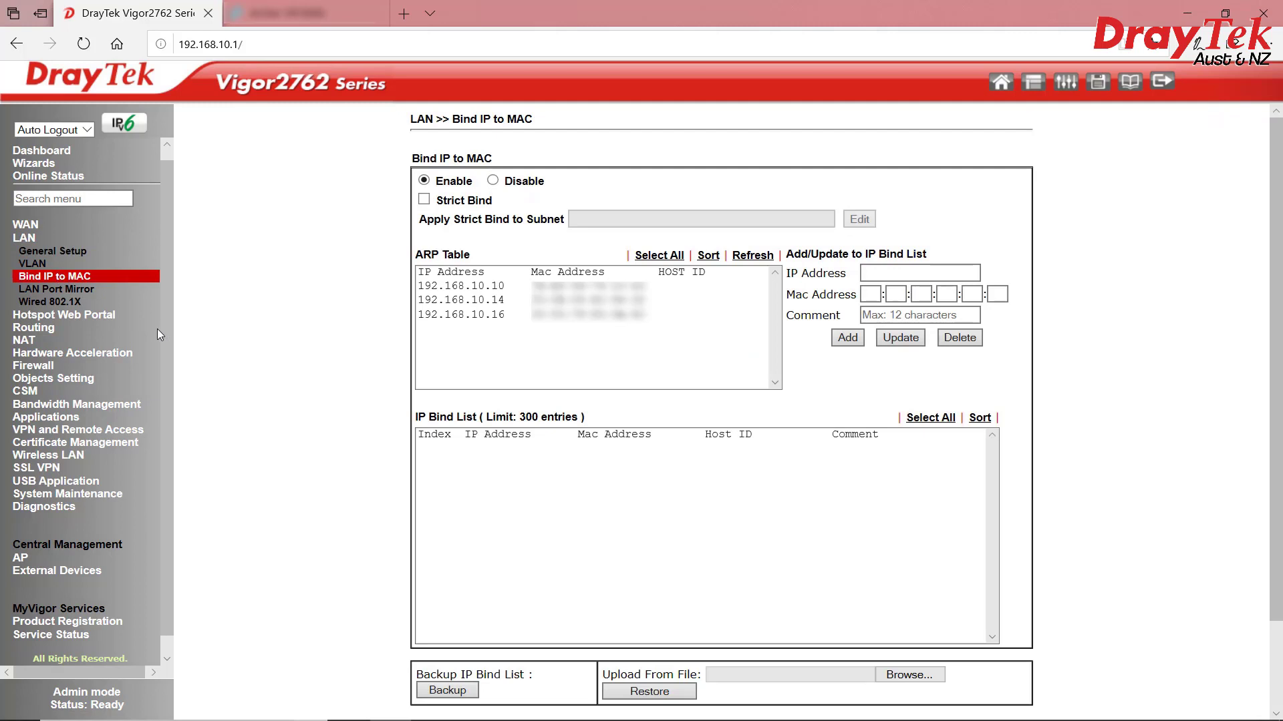
# Add 192.168.10.10 from the ARP table to the IP Bind List and save it
pyautogui.click(657, 289)
pyautogui.click(529, 316)
pyautogui.click(483, 286)
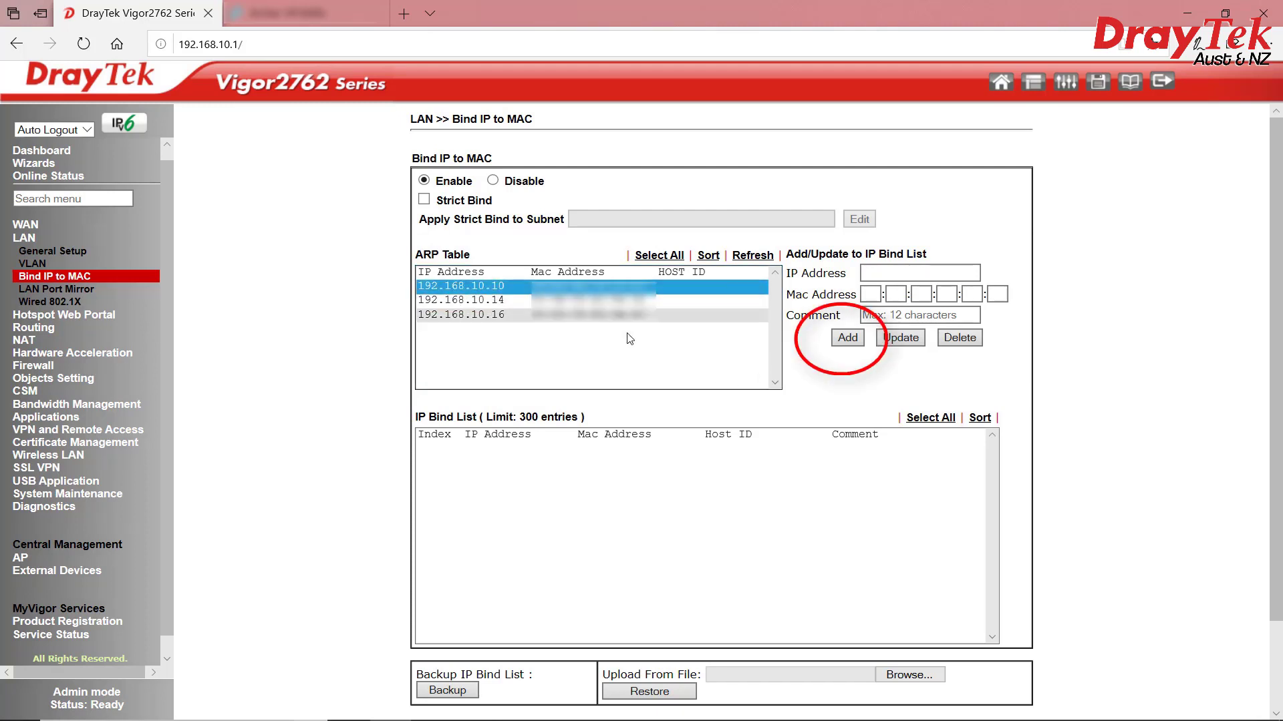
pyautogui.click(845, 339)
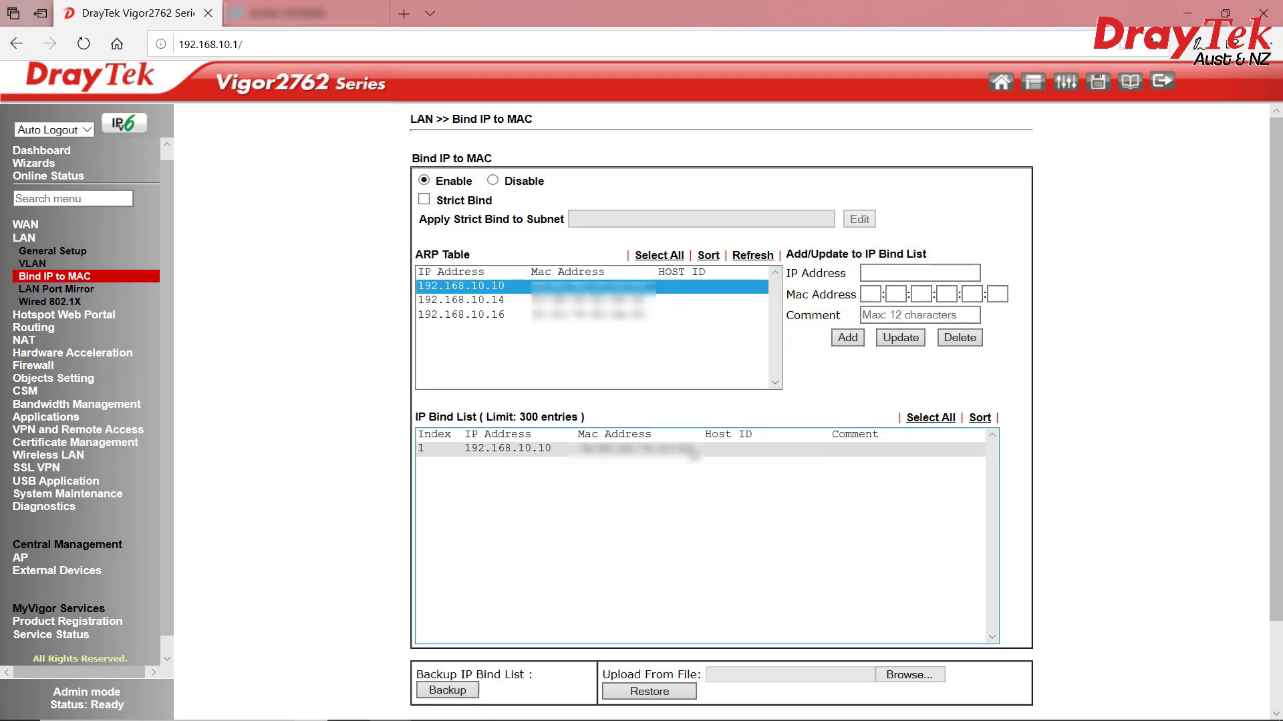
pyautogui.scroll(-2, 866, 685)
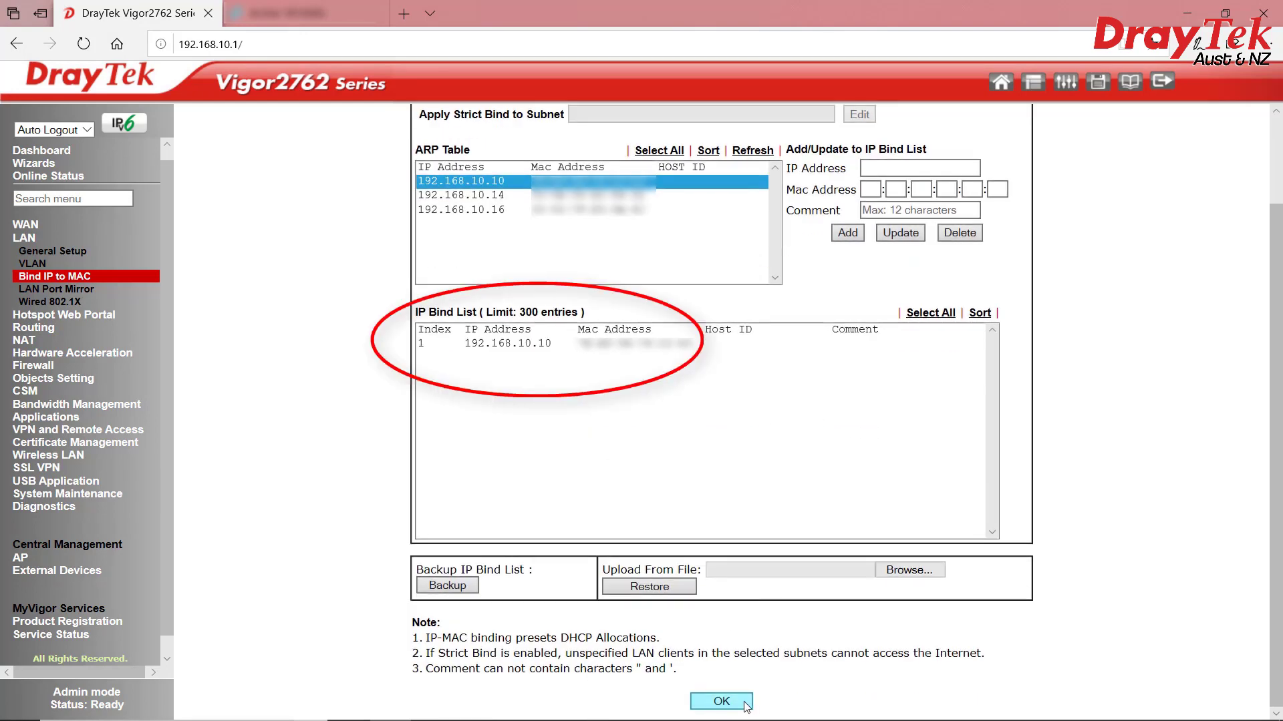
pyautogui.click(721, 702)
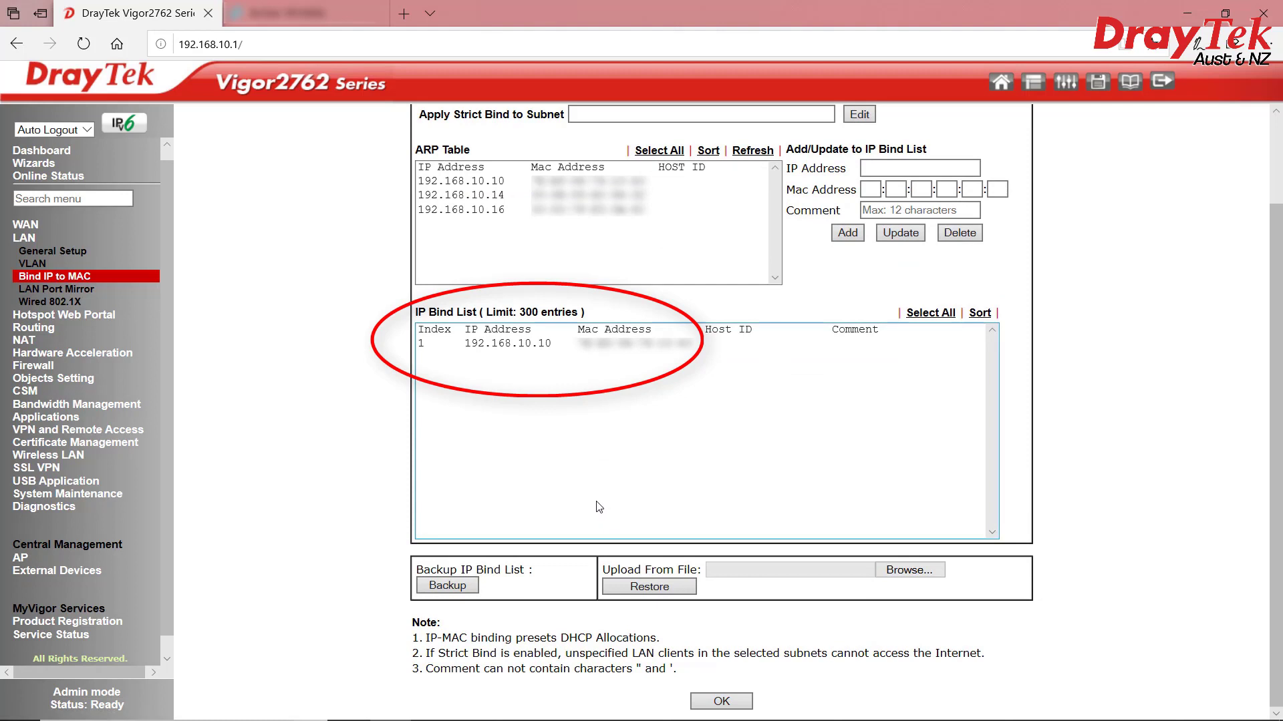
pyautogui.scroll(2, 597, 506)
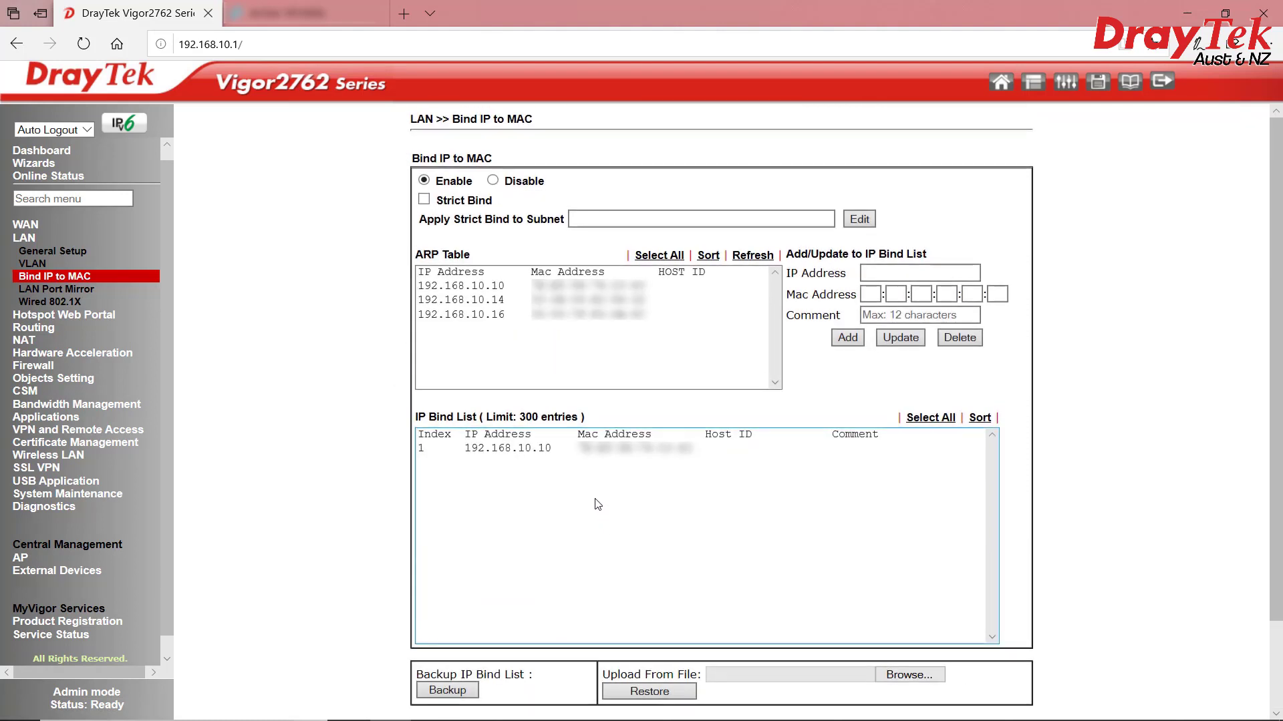
# Make QoS Class 1 add the EF Class DSCP tag, save, and return to the TP-Link tab
pyautogui.click(74, 404)
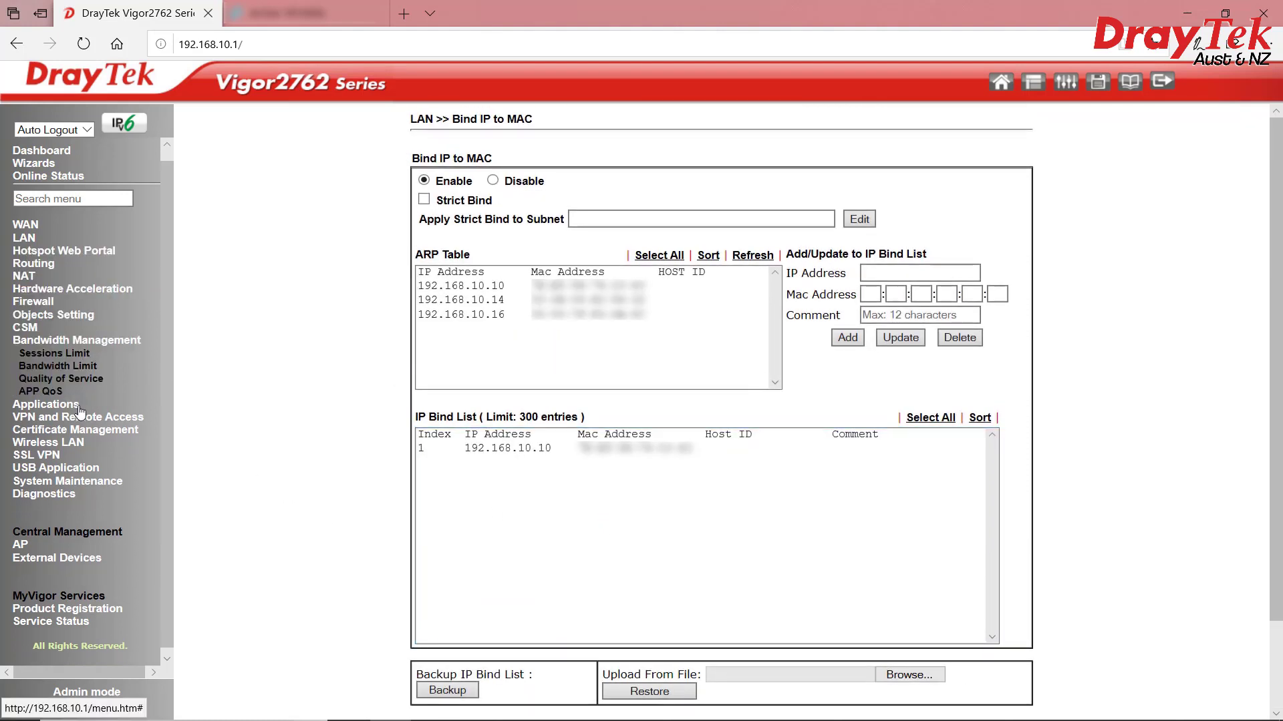
pyautogui.click(54, 379)
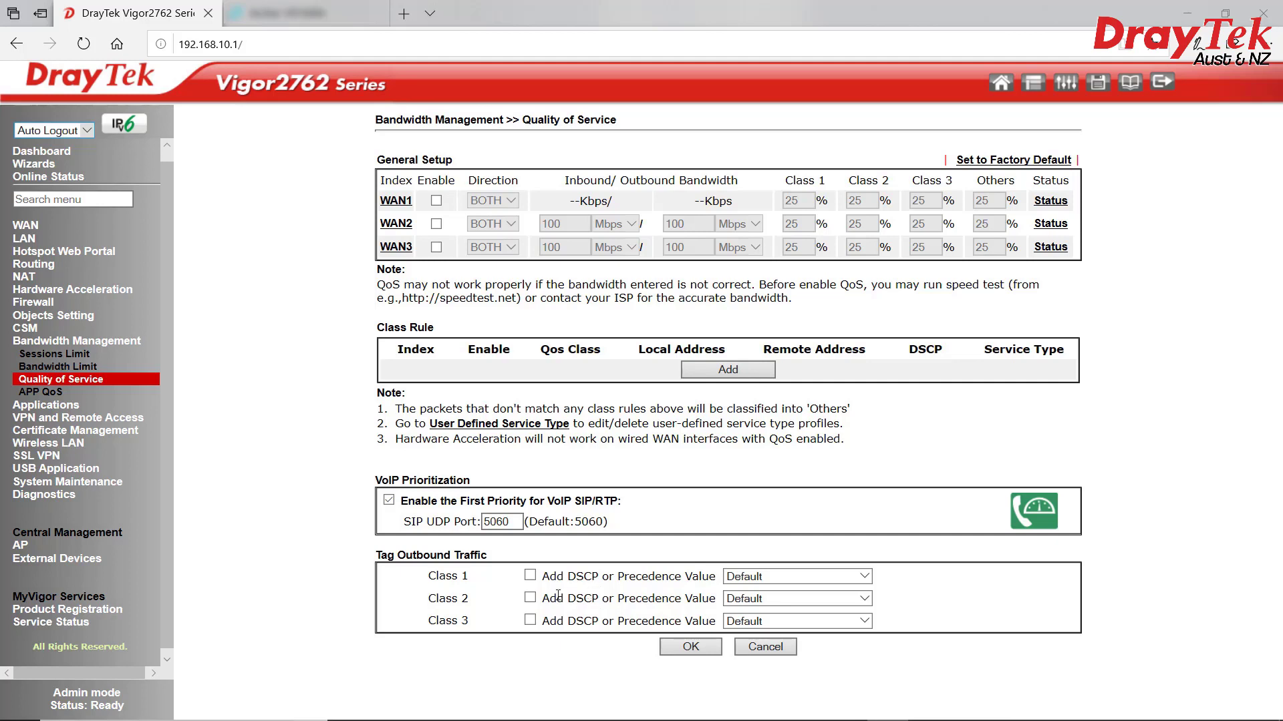
pyautogui.click(530, 576)
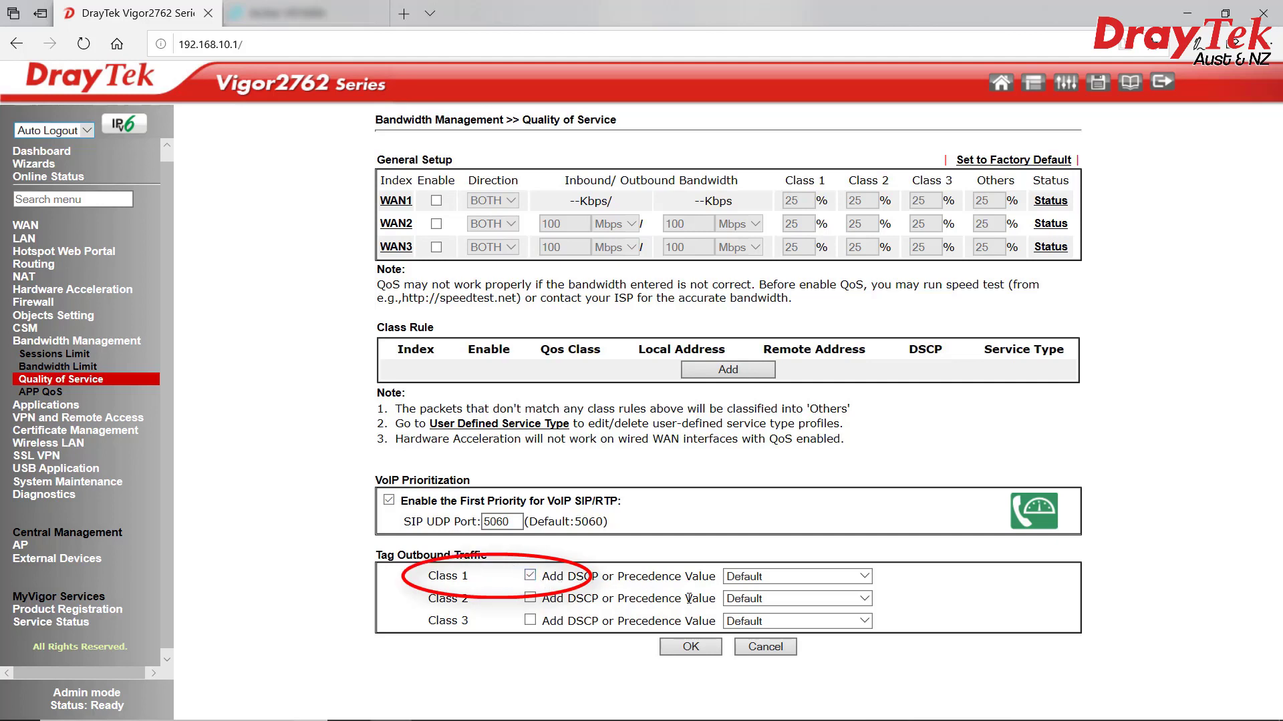
pyautogui.click(862, 576)
pyautogui.click(777, 698)
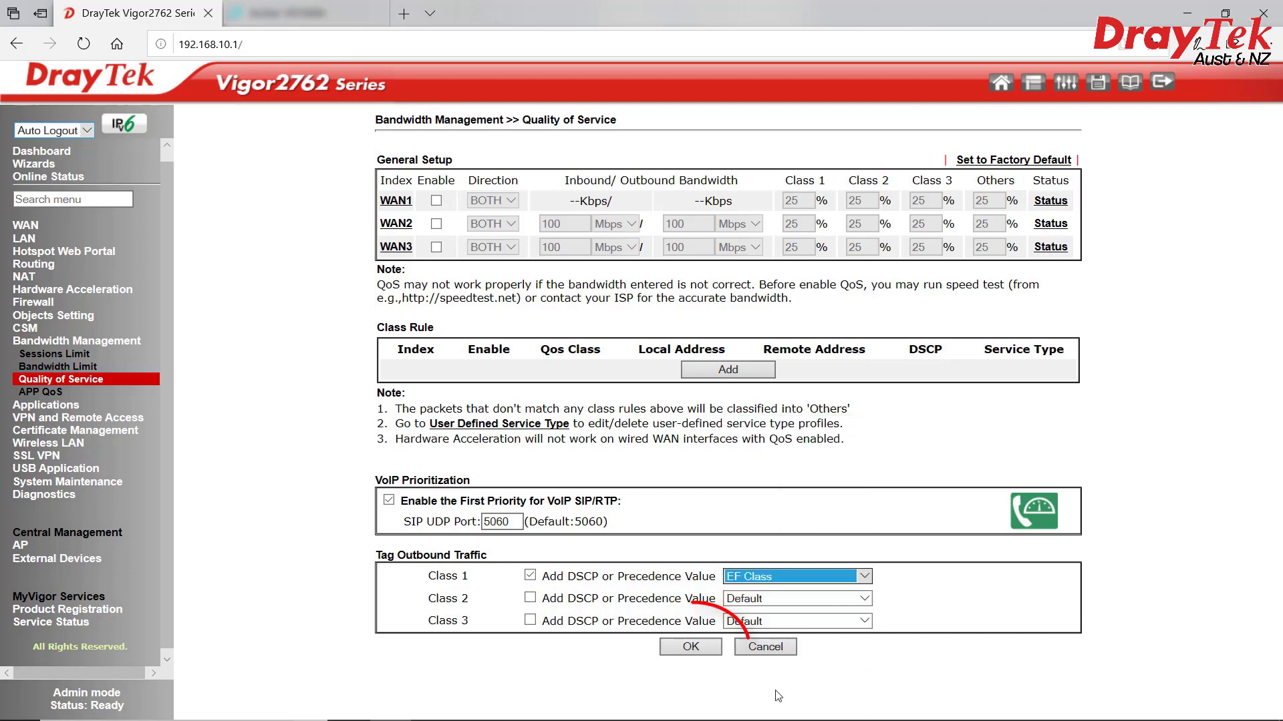
pyautogui.click(690, 647)
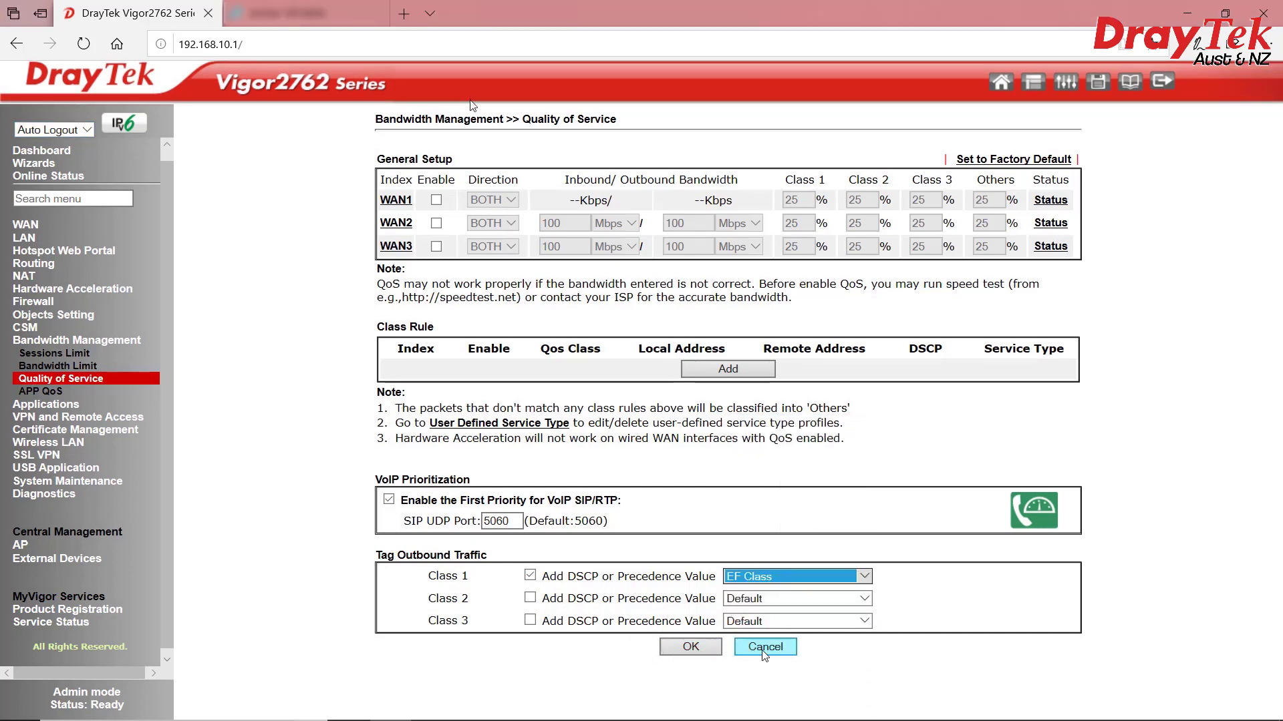
pyautogui.click(304, 13)
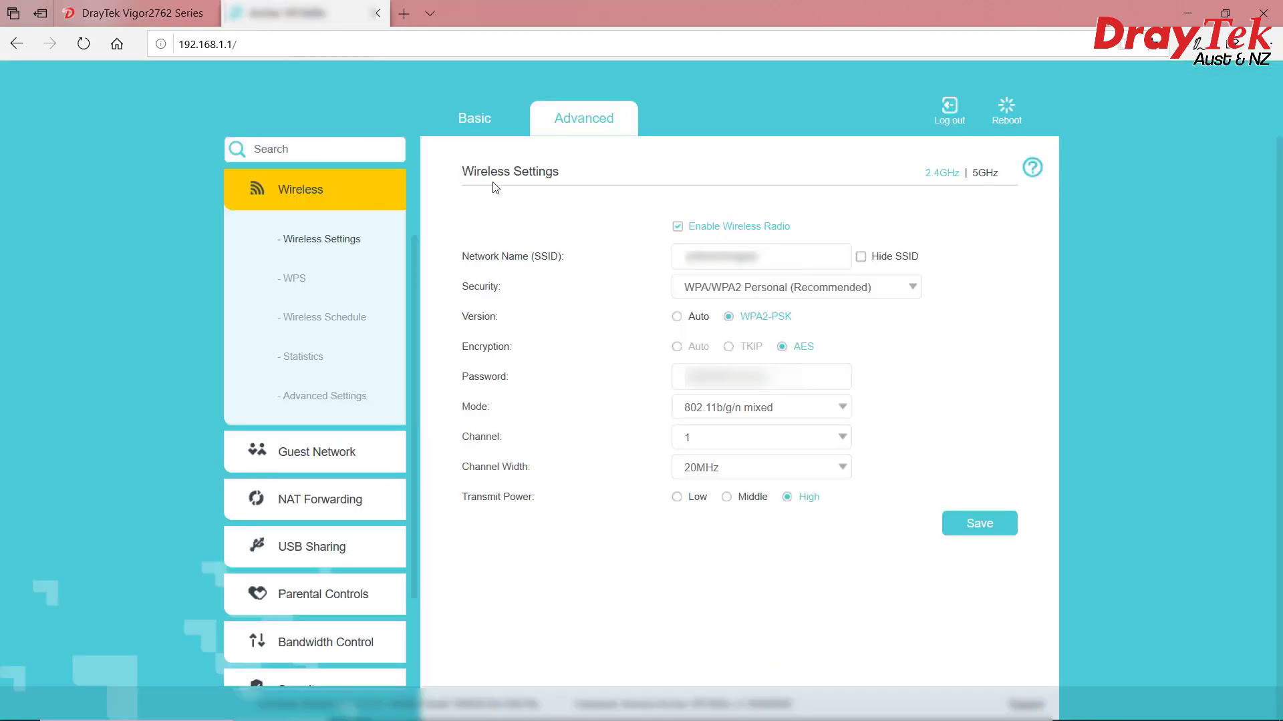
# View the TP-Link Network Map showing internet Connected and check the phone status
pyautogui.click(492, 120)
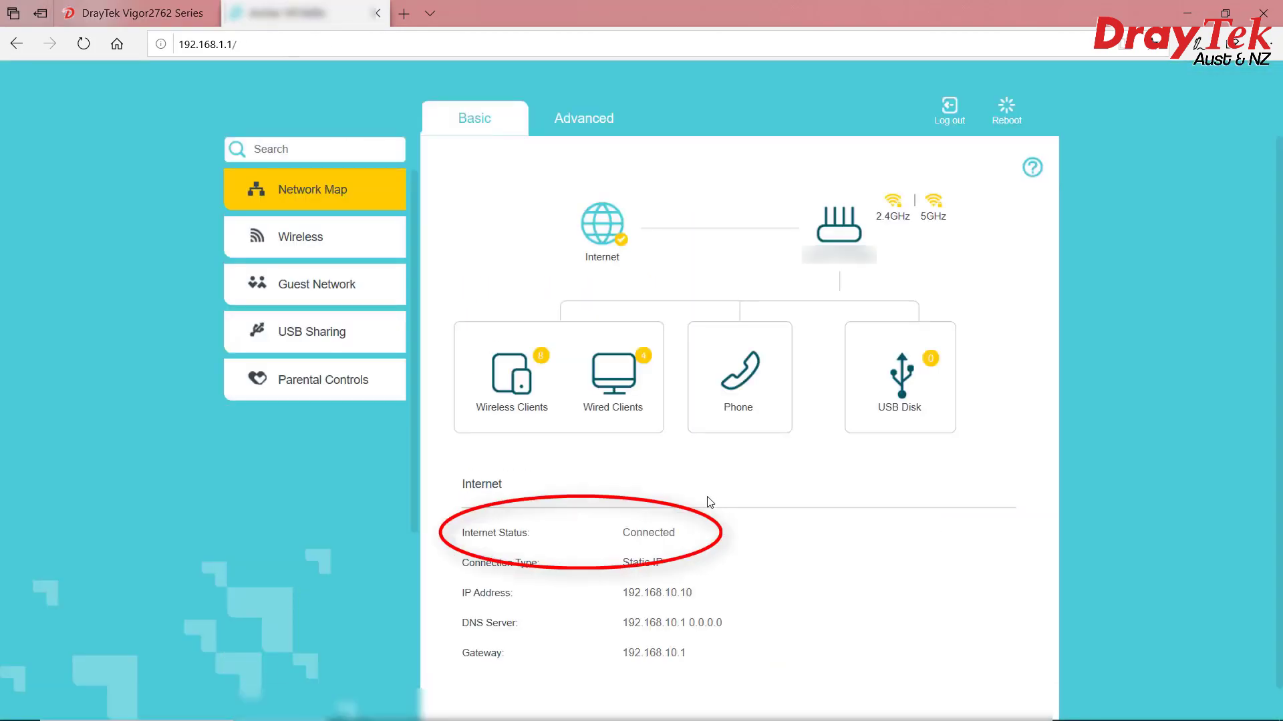
pyautogui.click(738, 410)
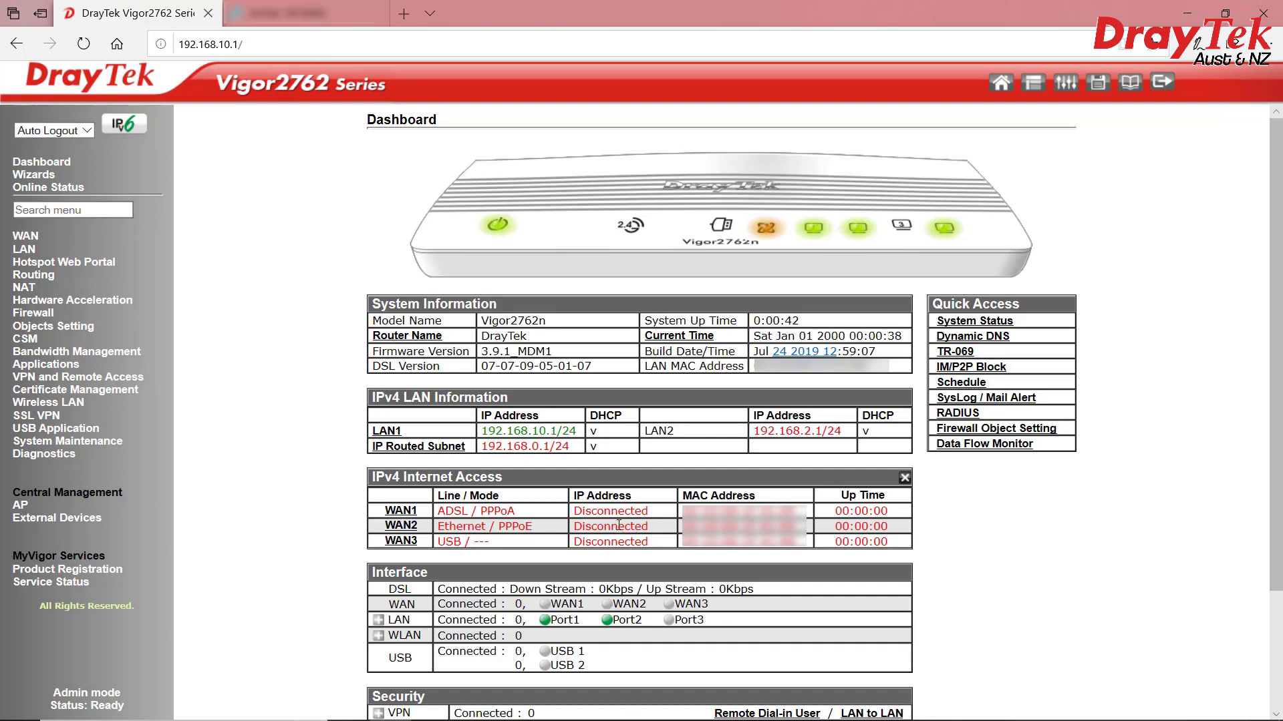
# Enable WAN2 VLAN tag insertion with tag 2 and confirm PPPoE reconnects with a public IP
pyautogui.doubleClick(619, 525)
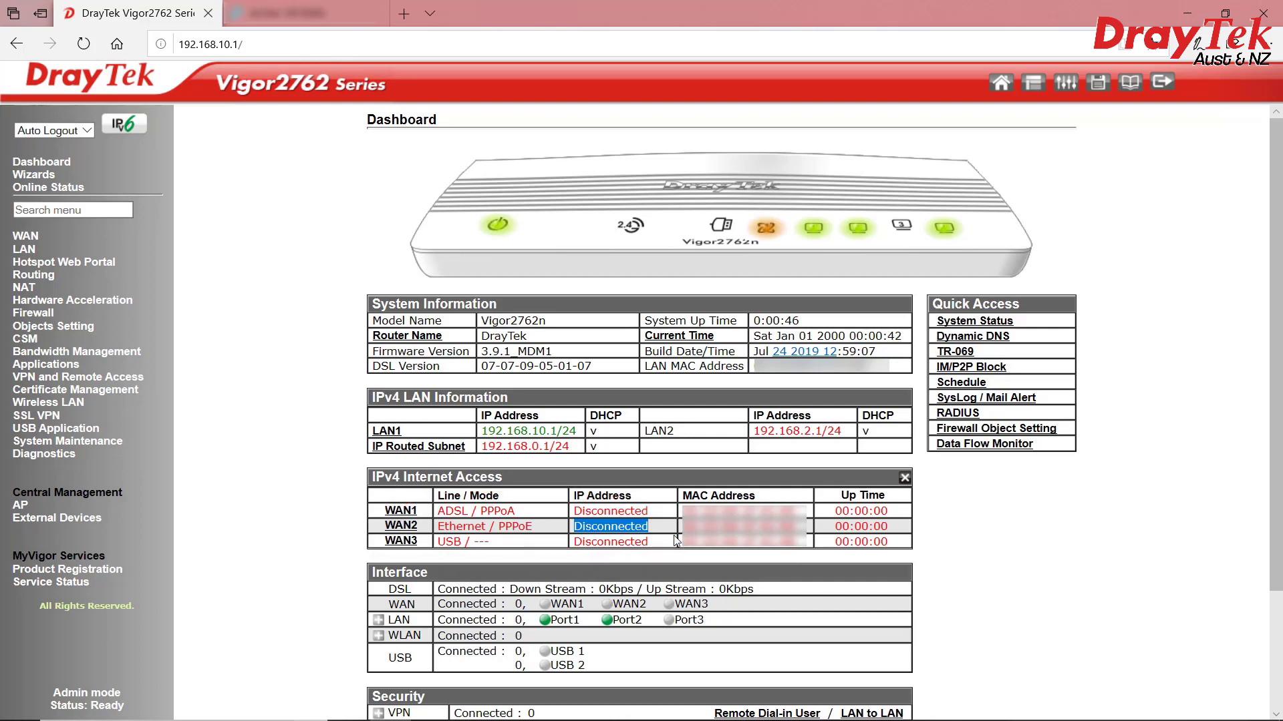
pyautogui.click(29, 238)
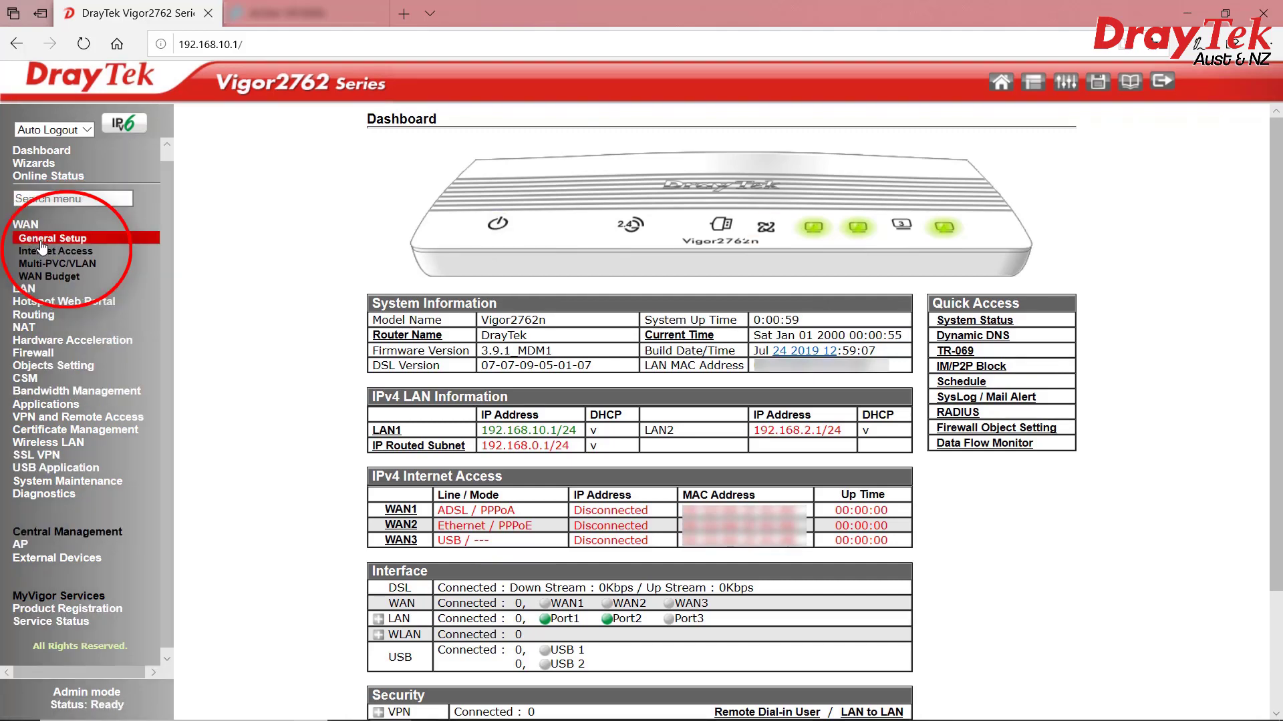
pyautogui.click(42, 251)
pyautogui.click(477, 214)
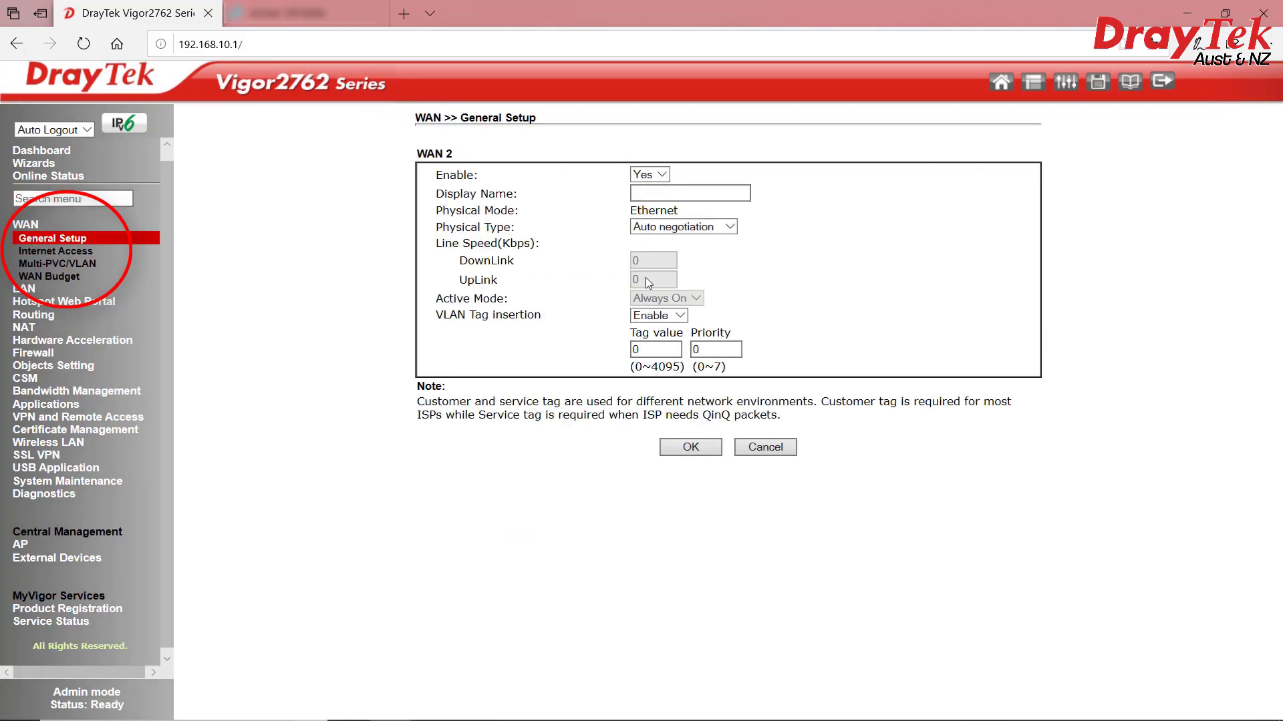
pyautogui.click(680, 317)
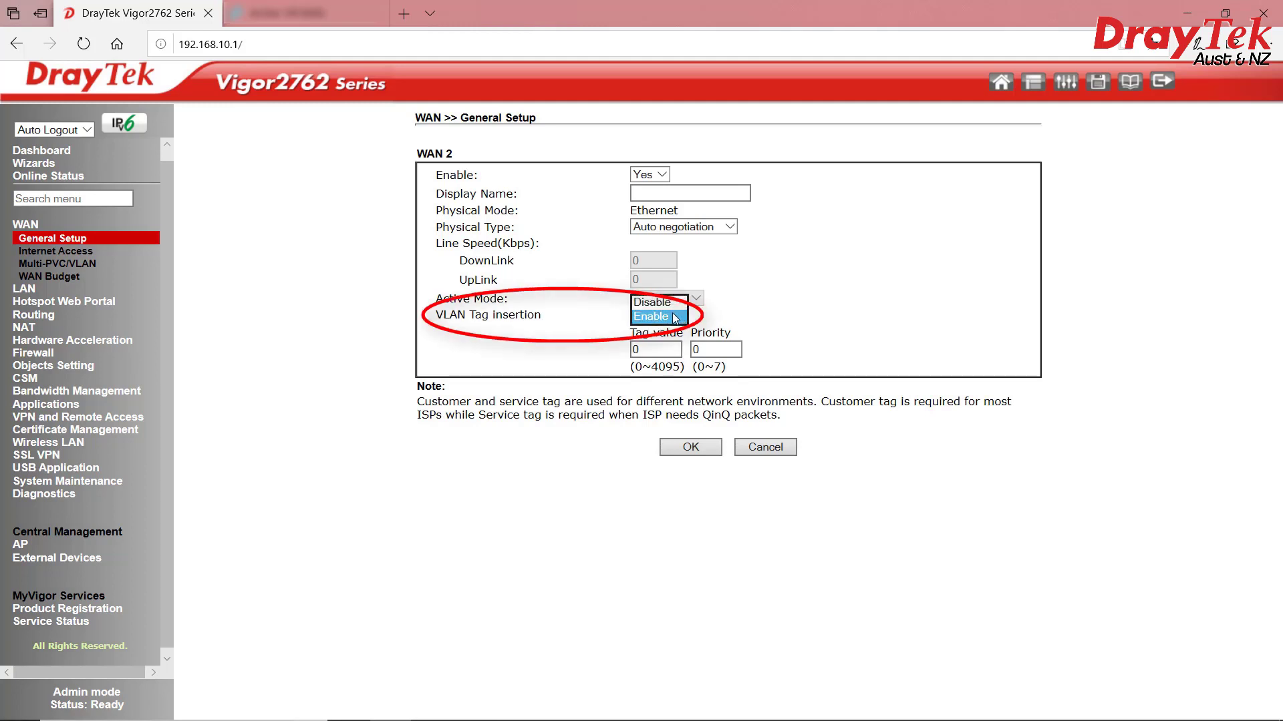
pyautogui.click(664, 317)
pyautogui.click(653, 348)
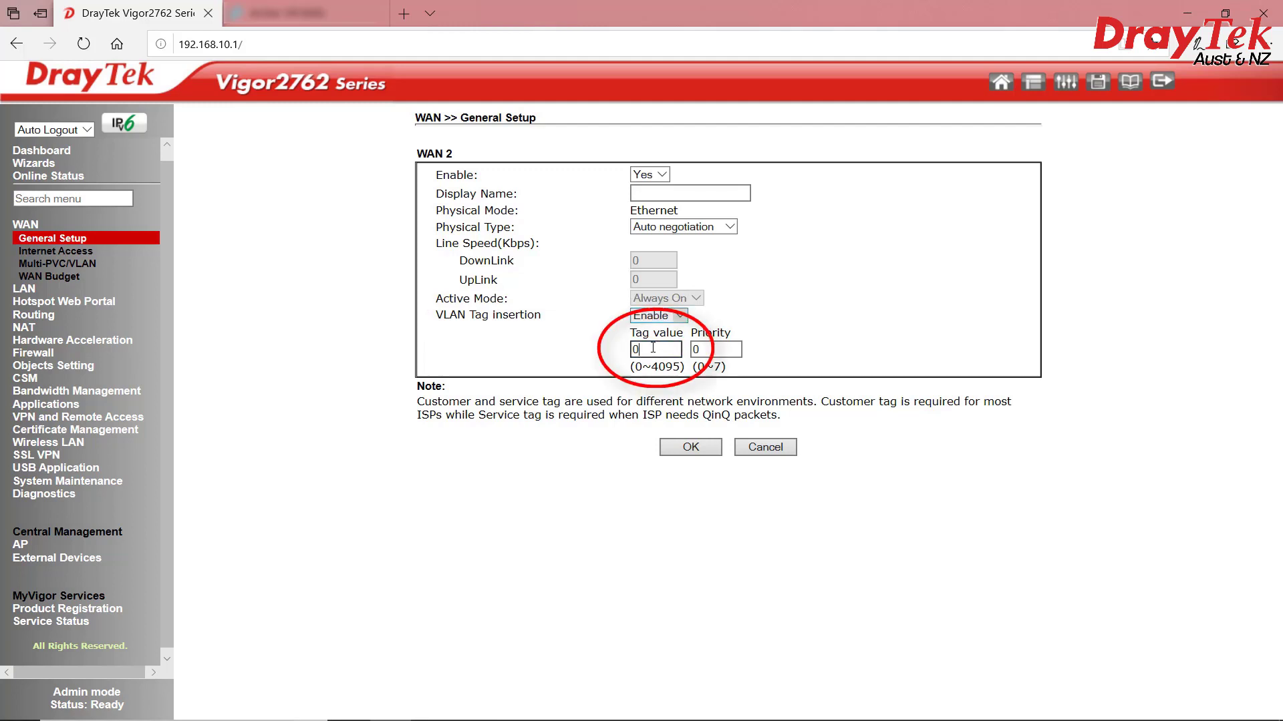
pyautogui.hotkey('ctrl', 'a')
pyautogui.click(688, 457)
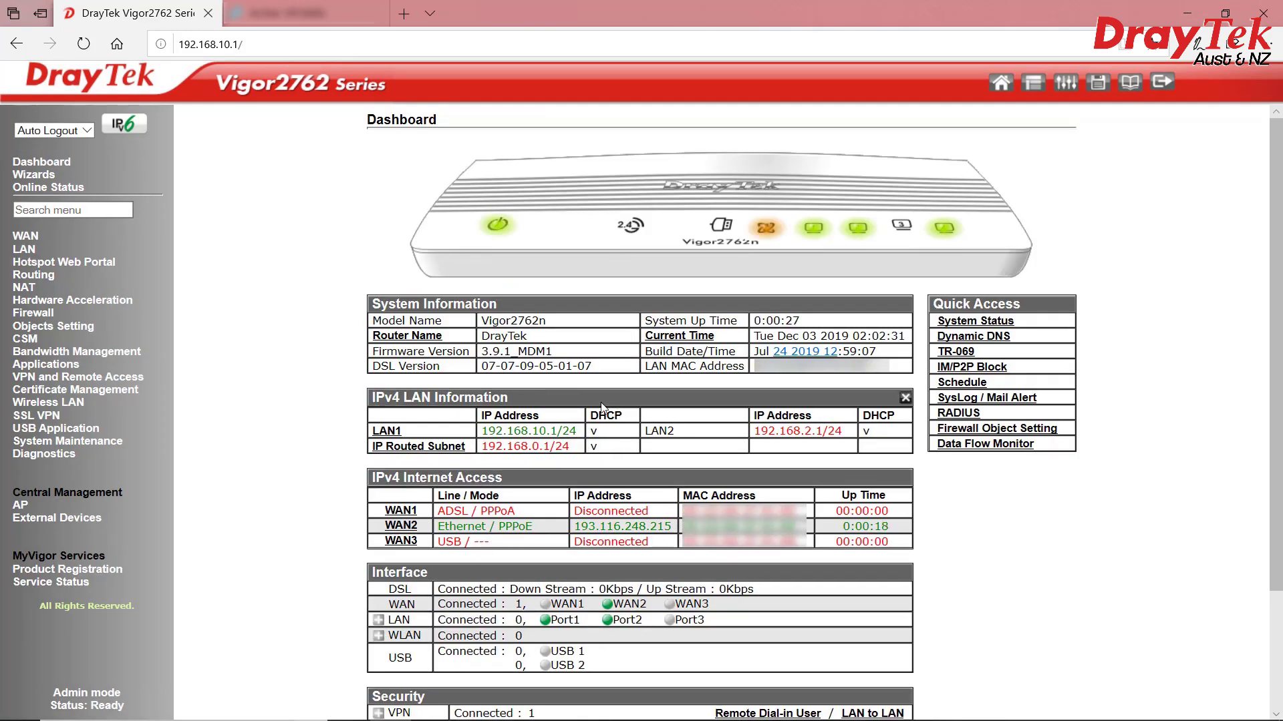
pyautogui.moveTo(572, 529); pyautogui.dragTo(669, 534)
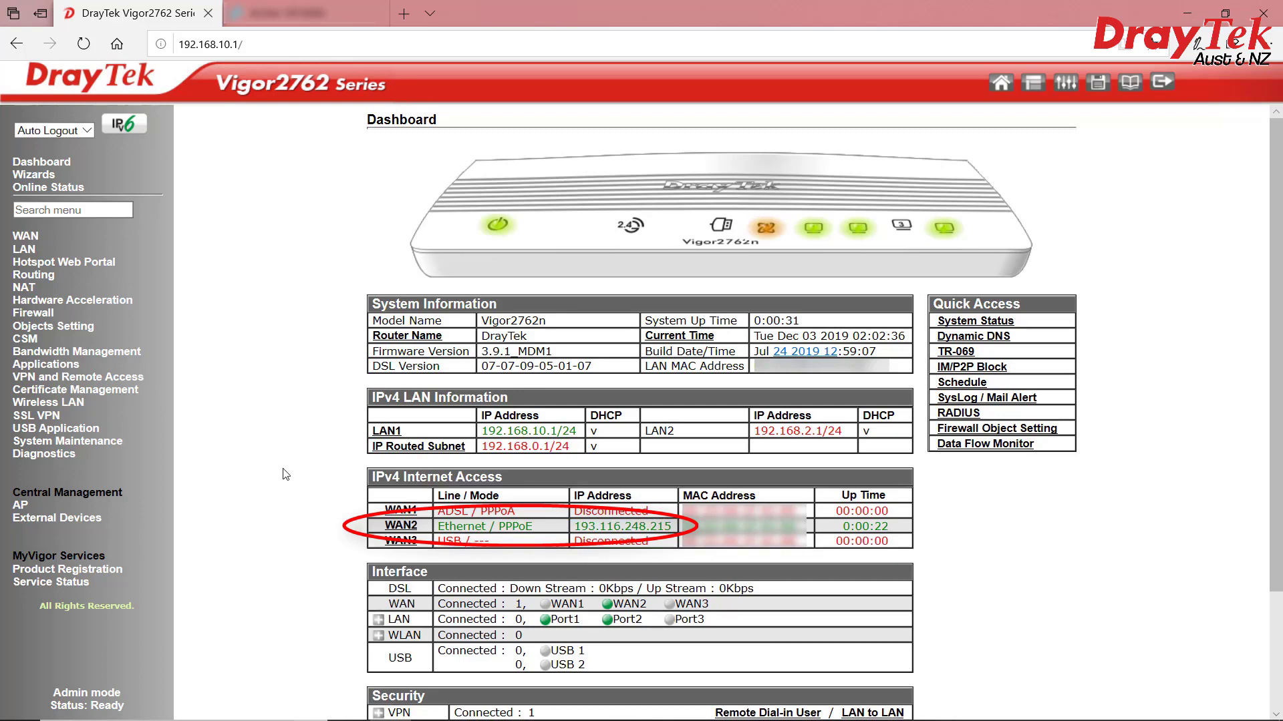
pyautogui.hotkey('ctrl', 'Tab')
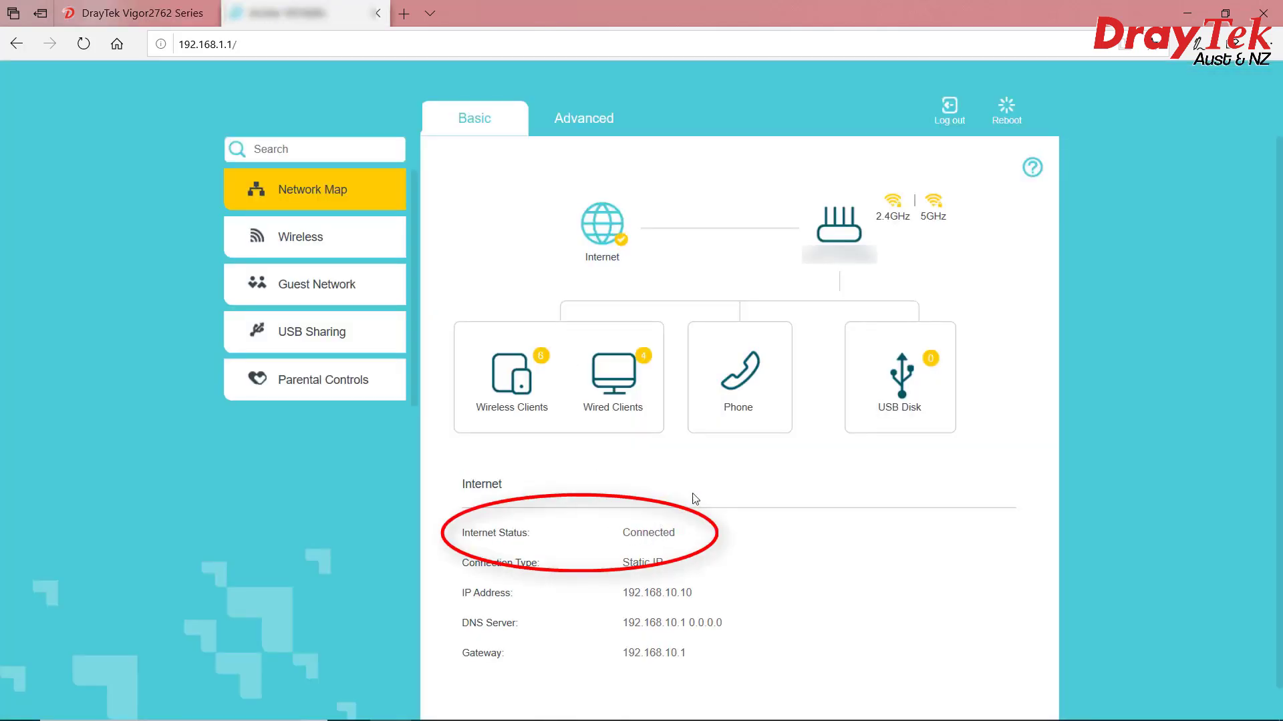
# Check the phone service status, then enable VLAN ID 2 on the TP-Link EWAN internet connection
pyautogui.scroll(-1, 684, 507)
pyautogui.click(740, 354)
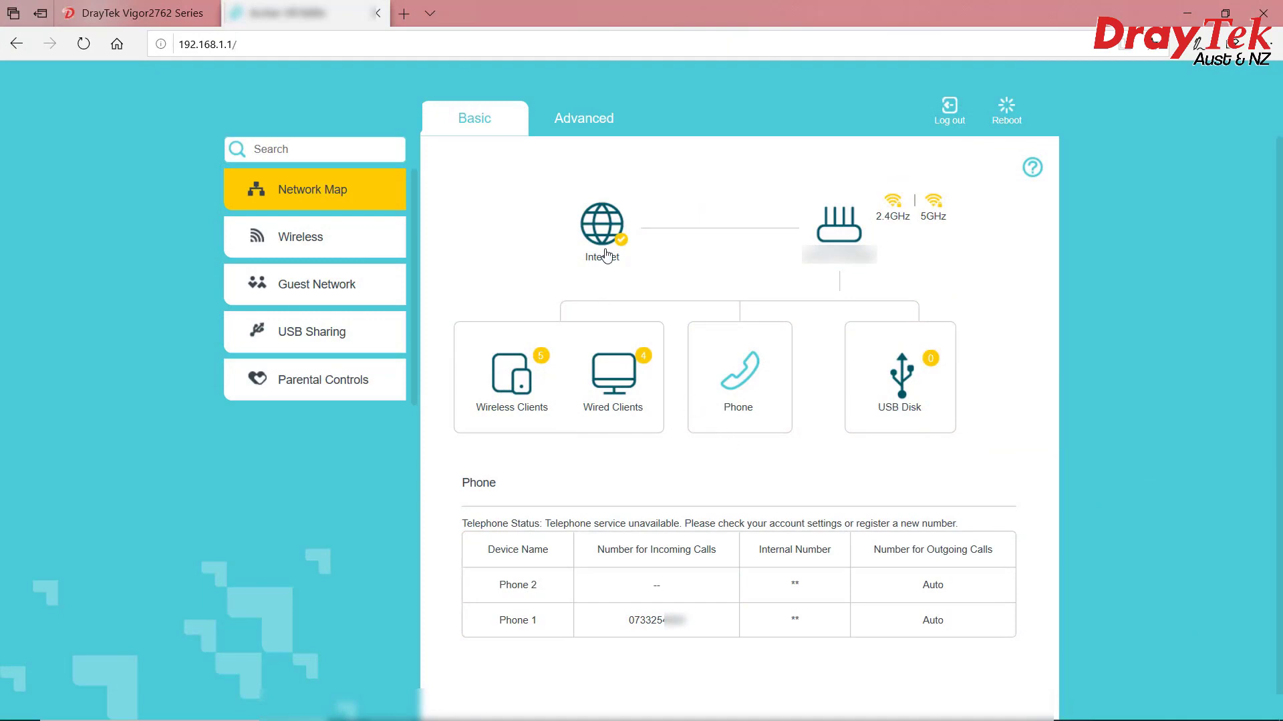
pyautogui.click(577, 126)
pyautogui.click(314, 238)
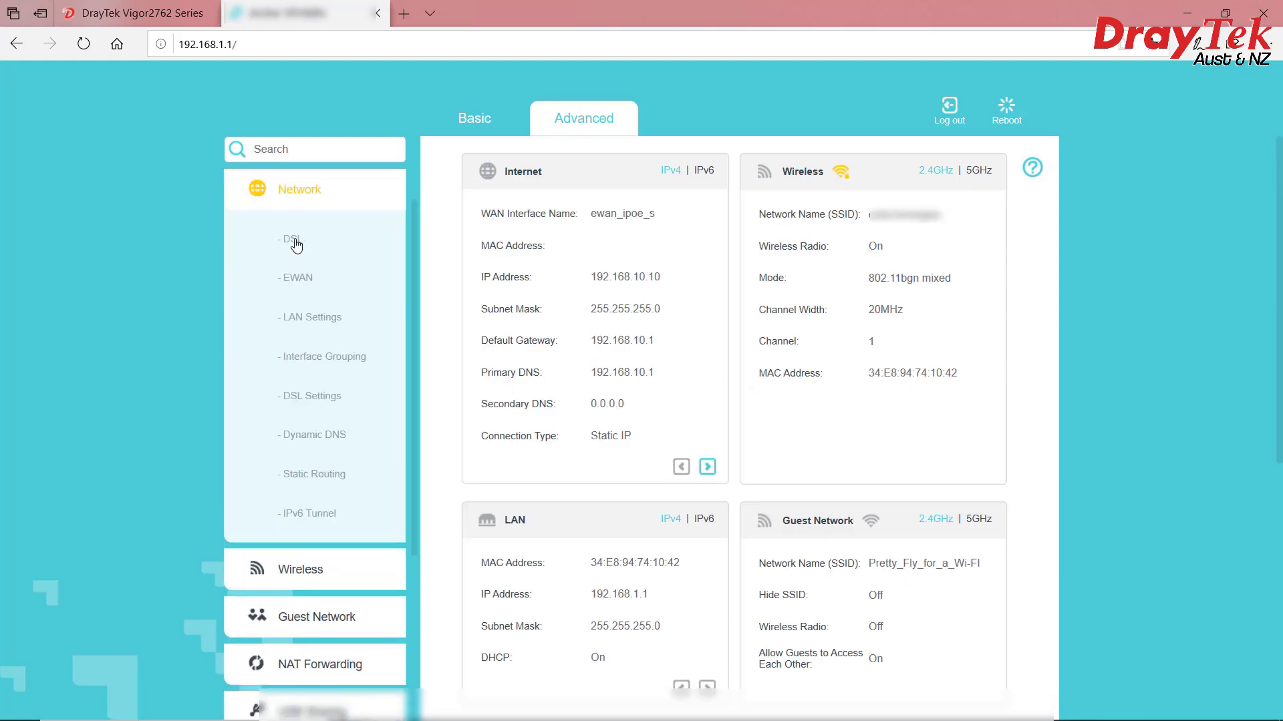
pyautogui.click(295, 279)
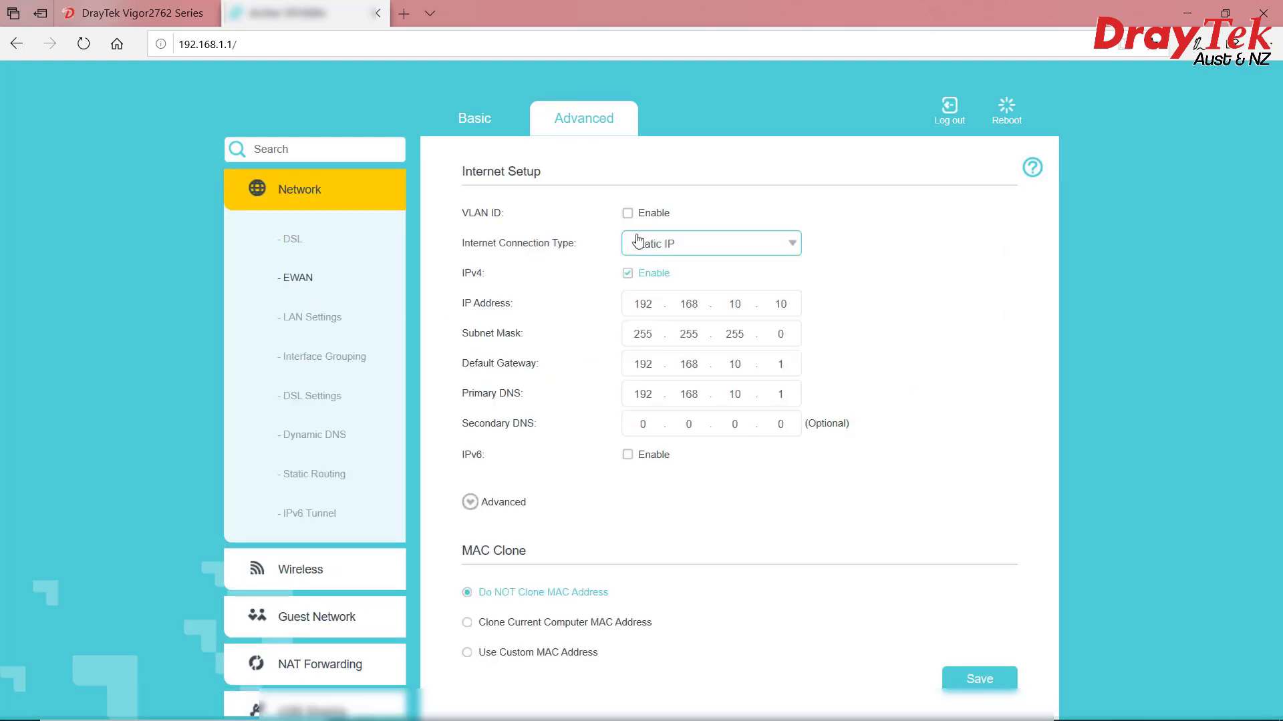
pyautogui.click(628, 214)
pyautogui.click(639, 243)
pyautogui.doubleClick(639, 243)
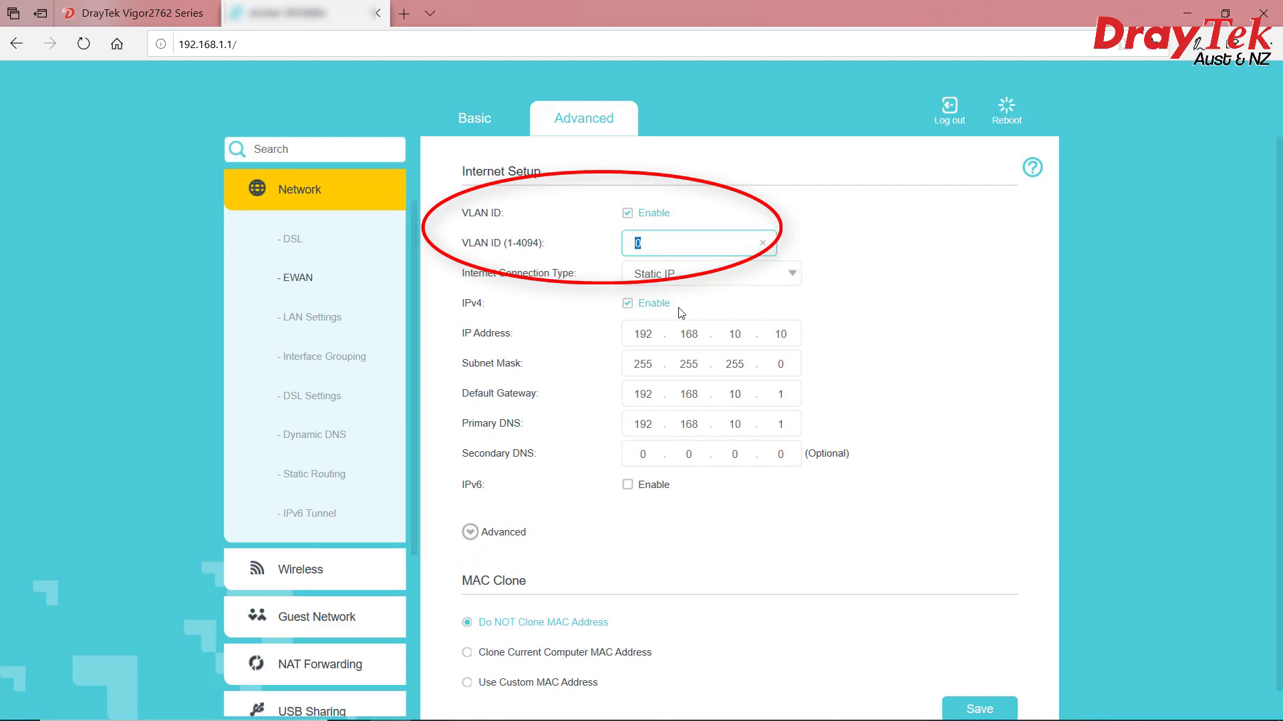
pyautogui.scroll(-1, 836, 364)
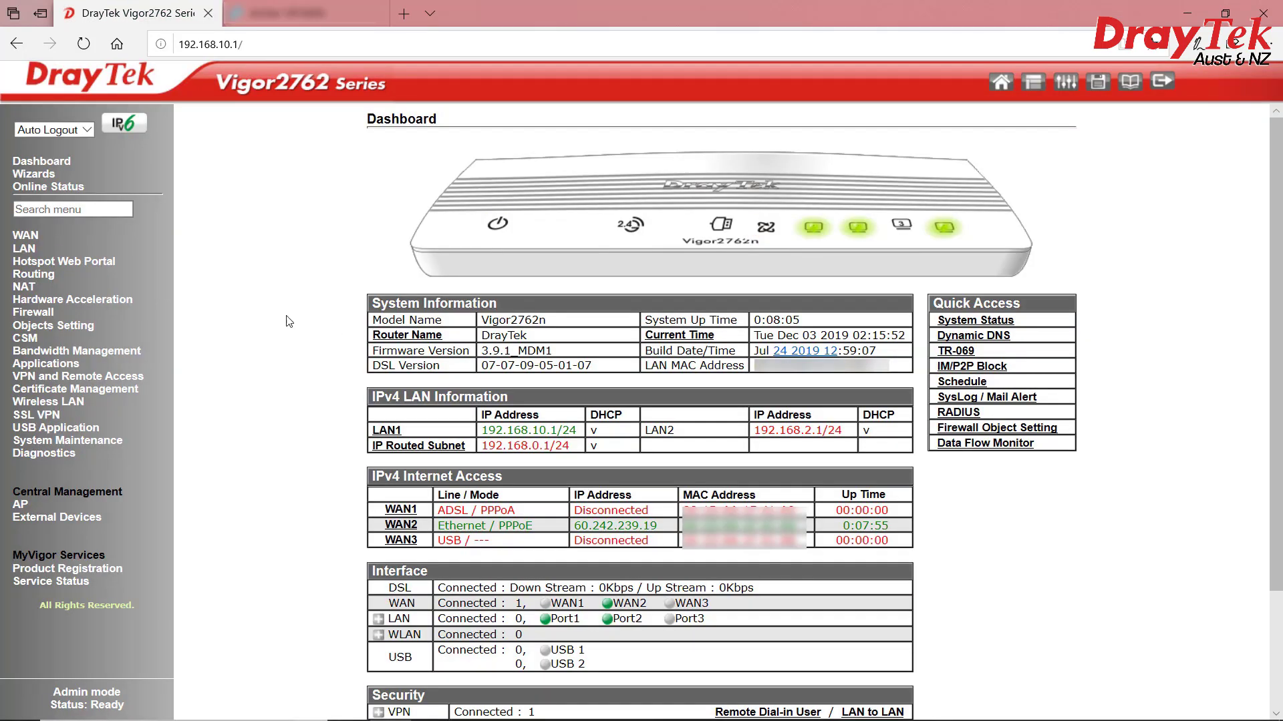
# Enable the DrayTek LAN VLAN configuration with VLAN1 on P1 tagged VID 2
pyautogui.click(24, 248)
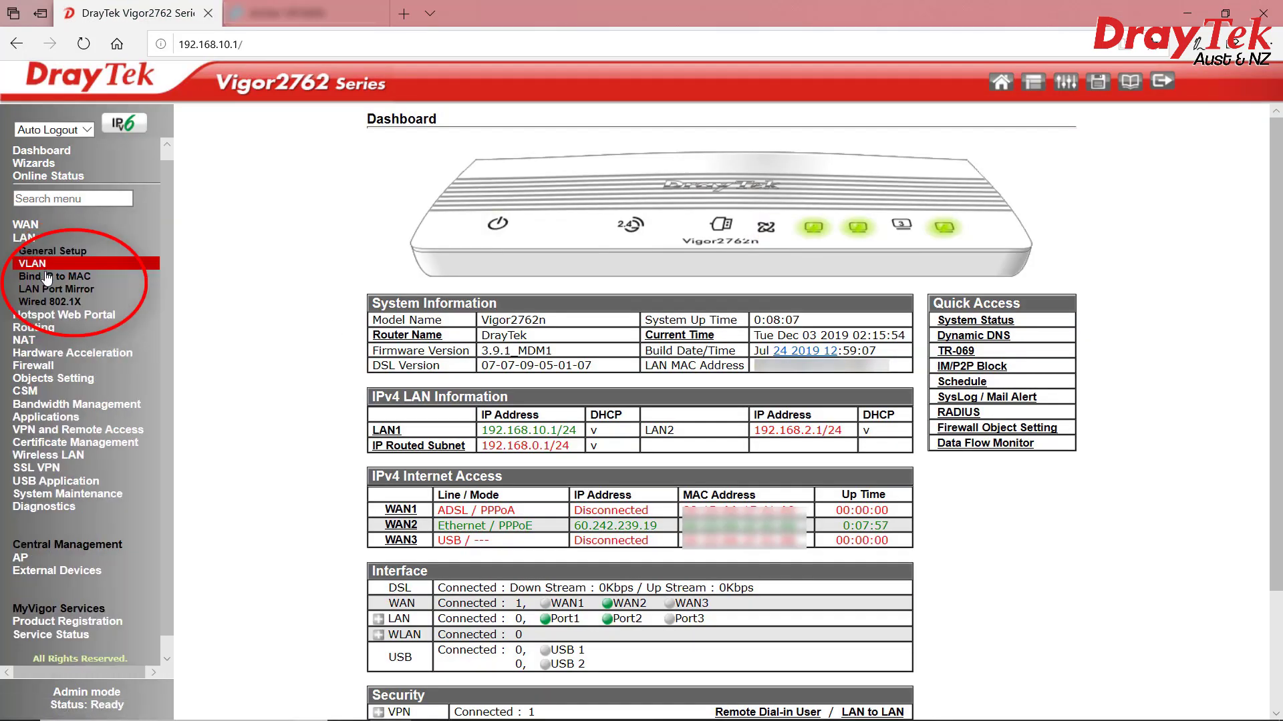
pyautogui.click(45, 266)
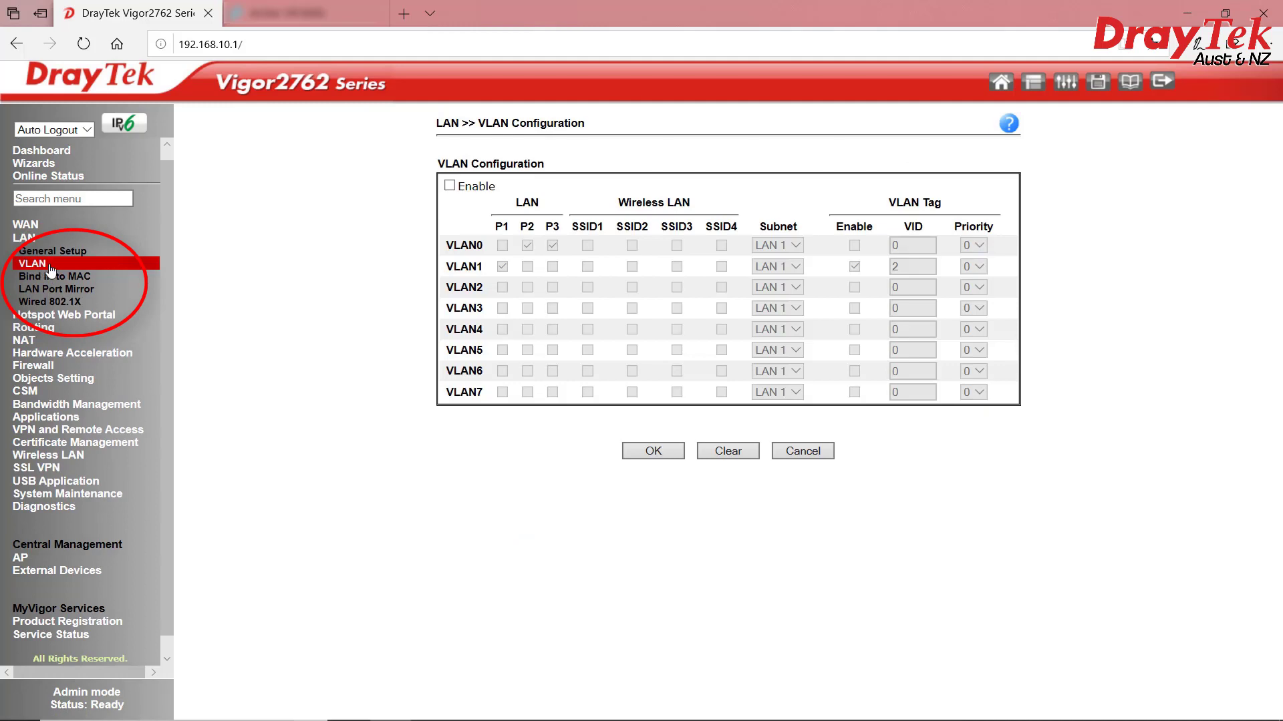
pyautogui.click(449, 186)
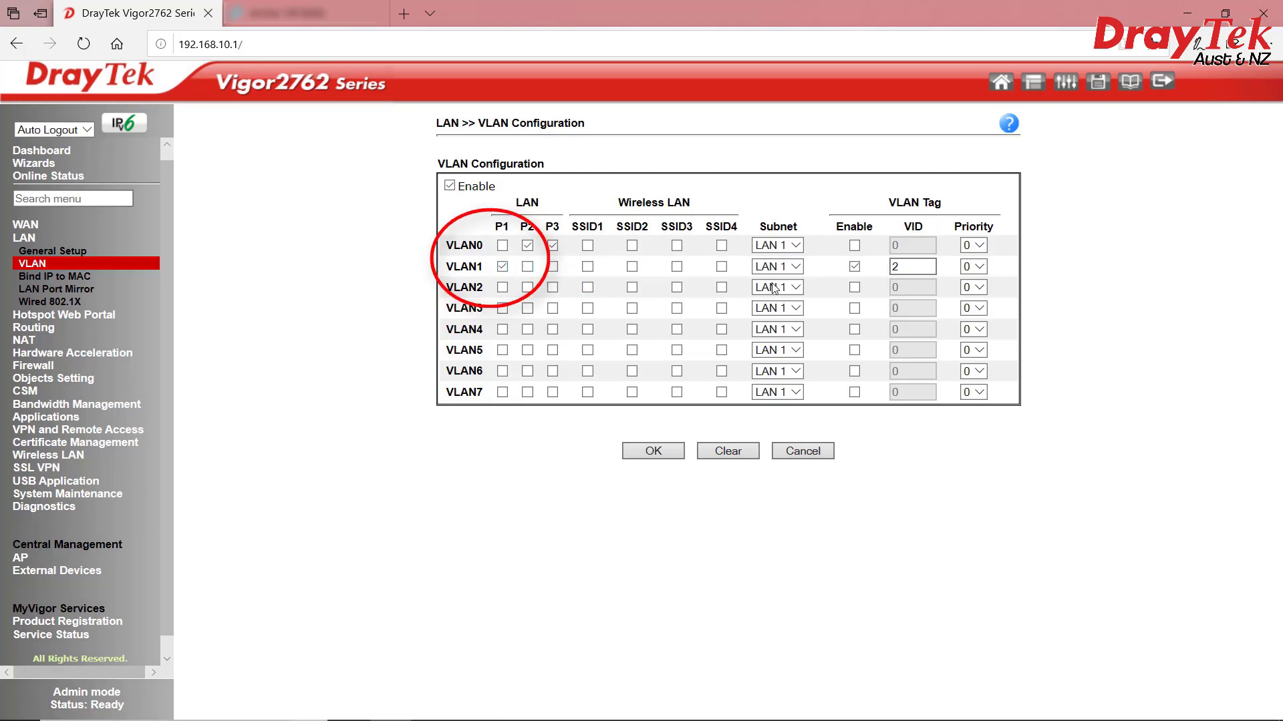
pyautogui.moveTo(913, 266); pyautogui.dragTo(889, 262)
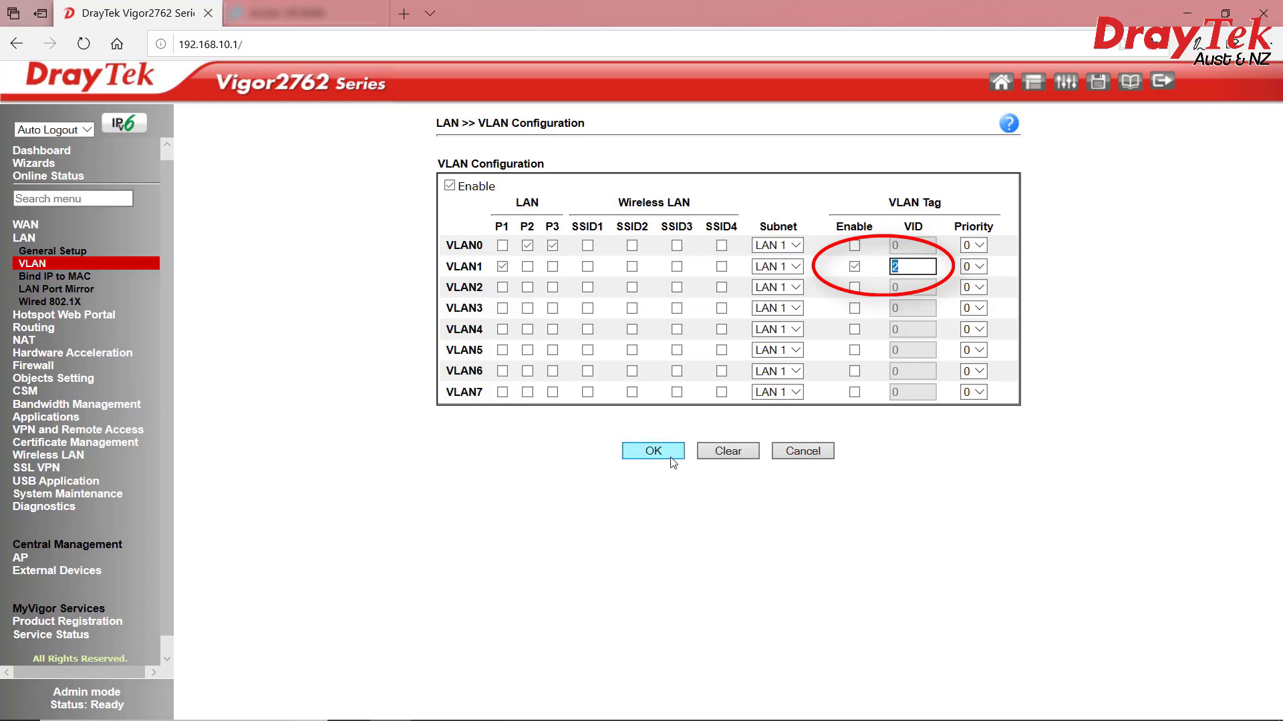